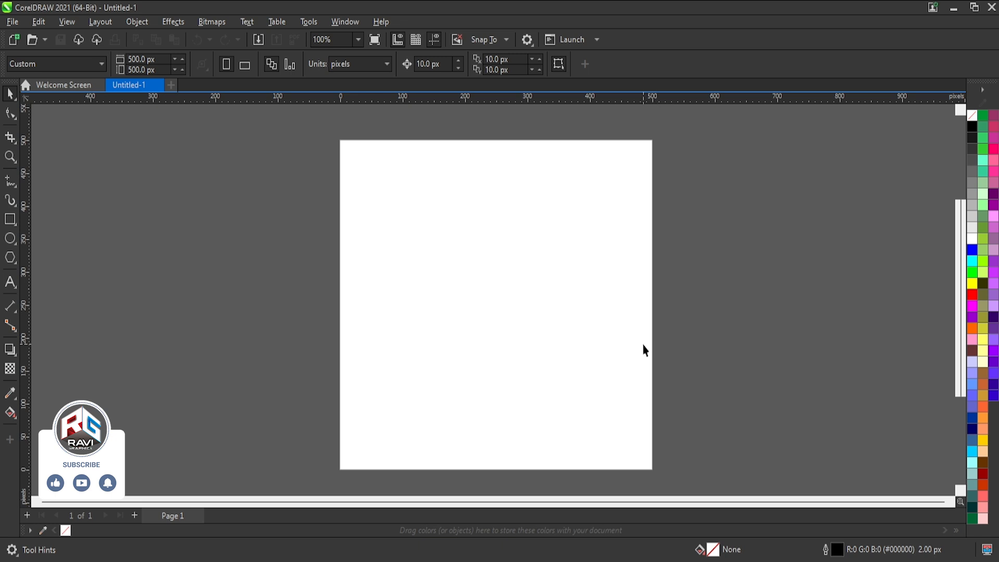
# Add artistic text on the page reading GO on the first line and TO on the second
pyautogui.scroll(1, 644, 350)
pyautogui.scroll(-1, 642, 345)
pyautogui.scroll(1, 642, 345)
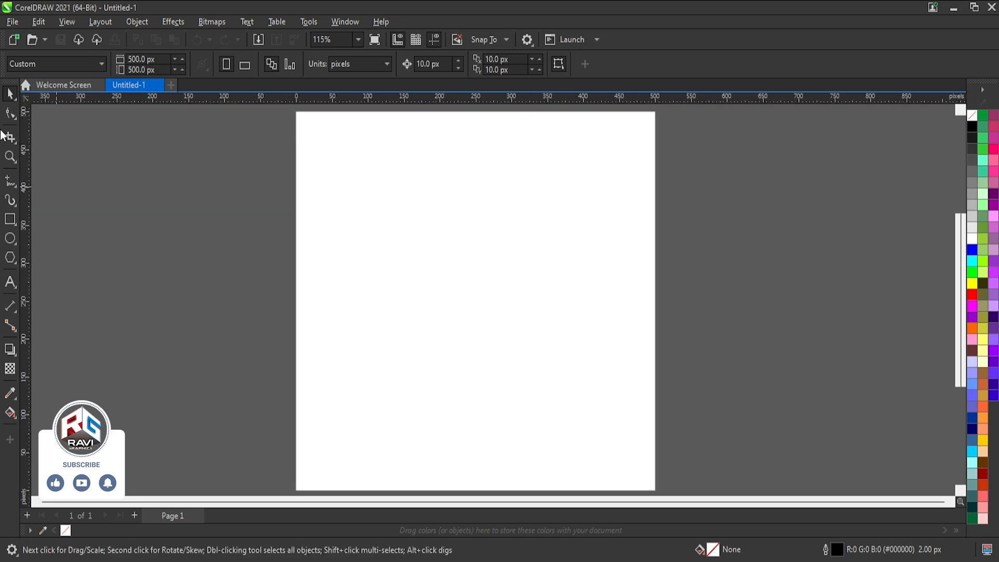
pyautogui.click(11, 282)
pyautogui.click(363, 259)
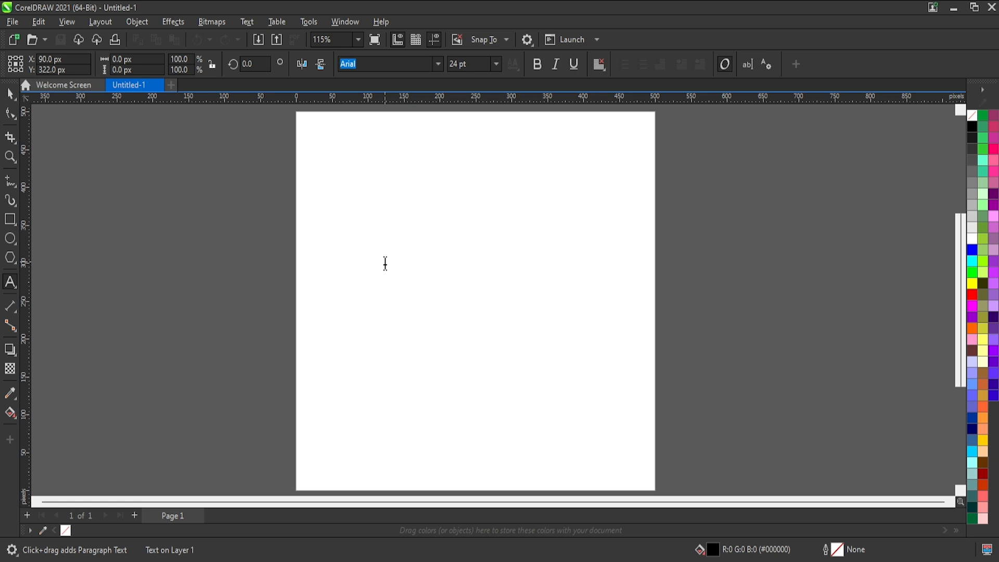
pyautogui.write('GO')
pyautogui.press('Return')
pyautogui.write('TO')
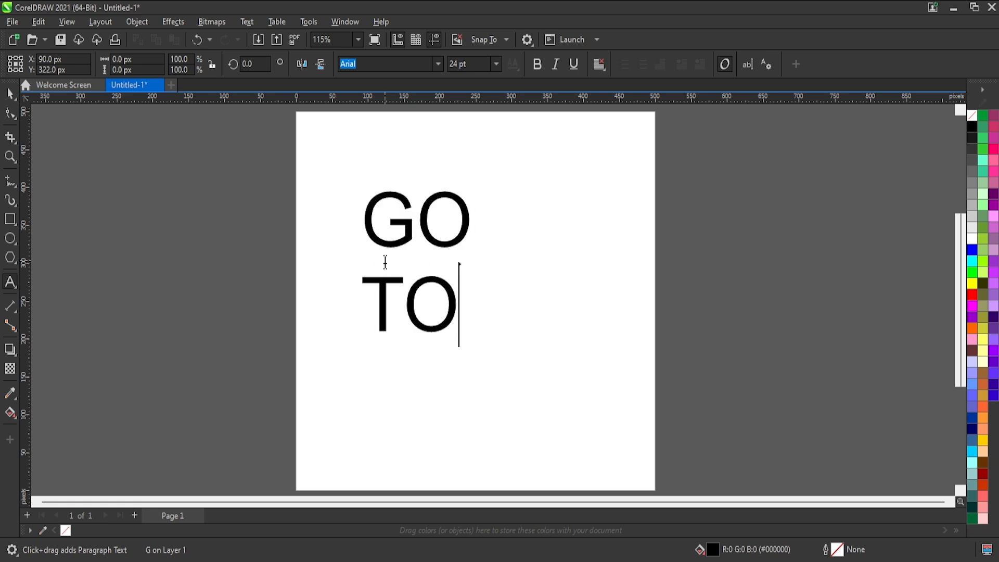
# Make both lines of the GO TO text bold
pyautogui.hotkey('ctrl', 'a')
pyautogui.click(537, 64)
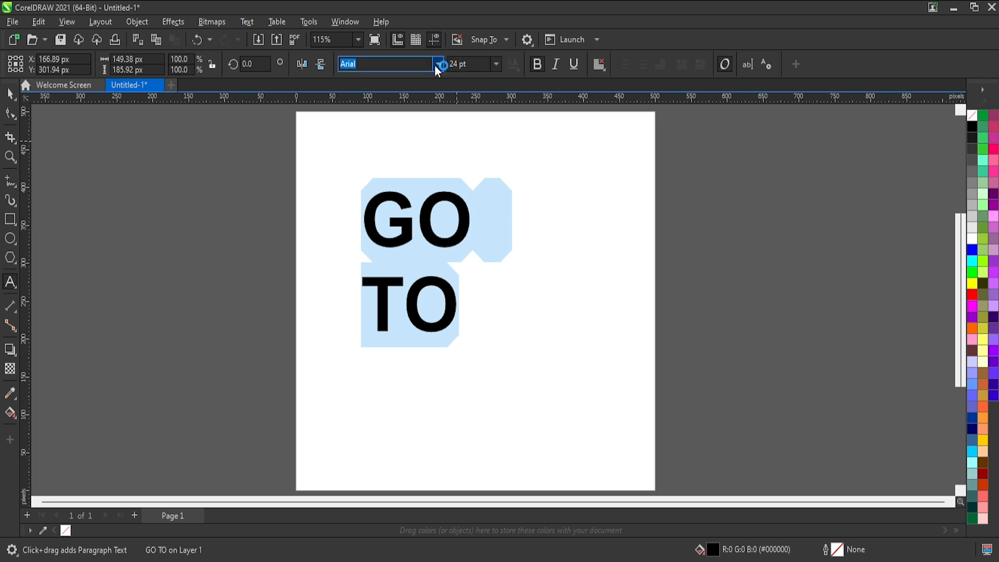
pyautogui.click(9, 93)
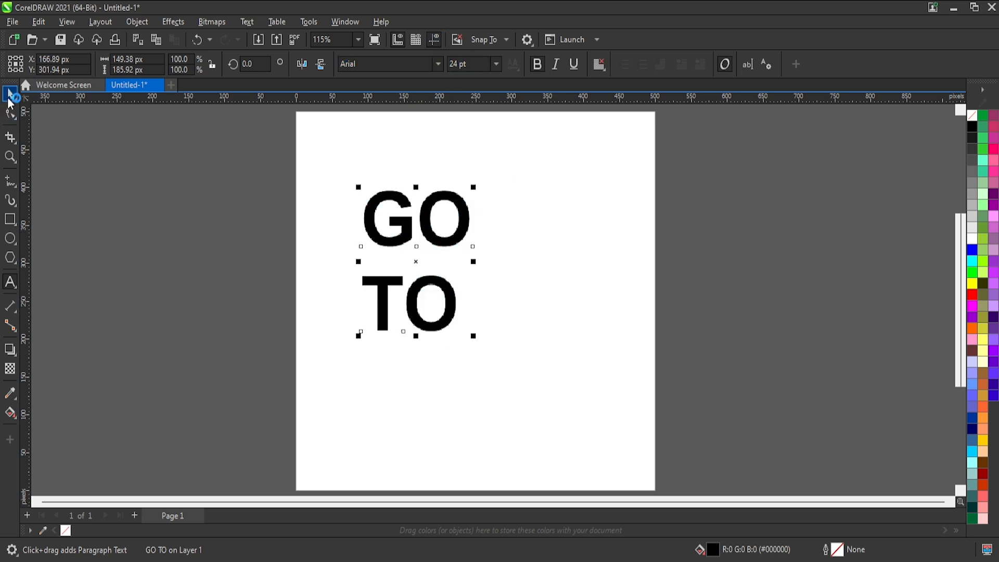
pyautogui.hotkey('ctrl', 'z')
pyautogui.hotkey('ctrl', 'z')
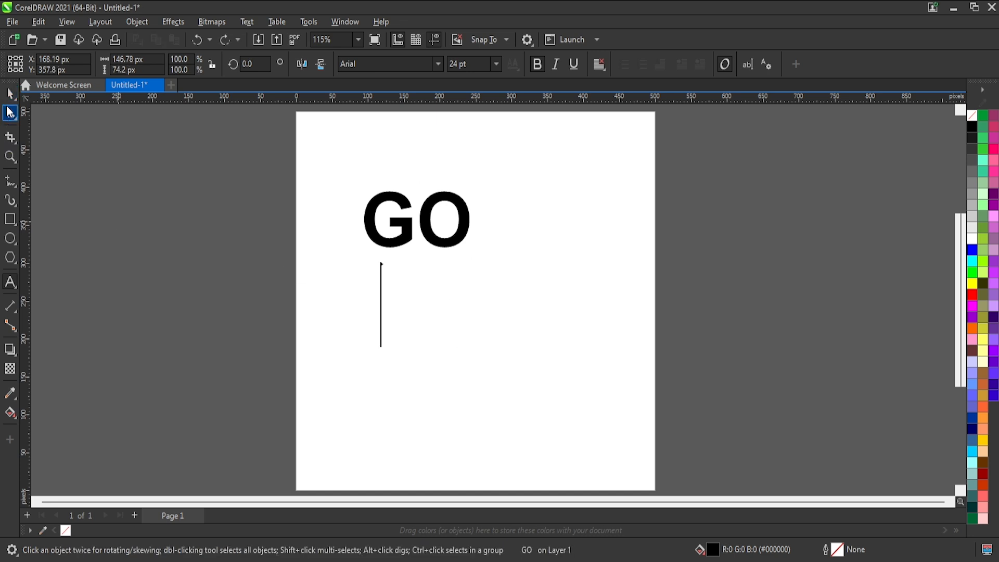
pyautogui.hotkey('ctrl', 'shift', 'z')
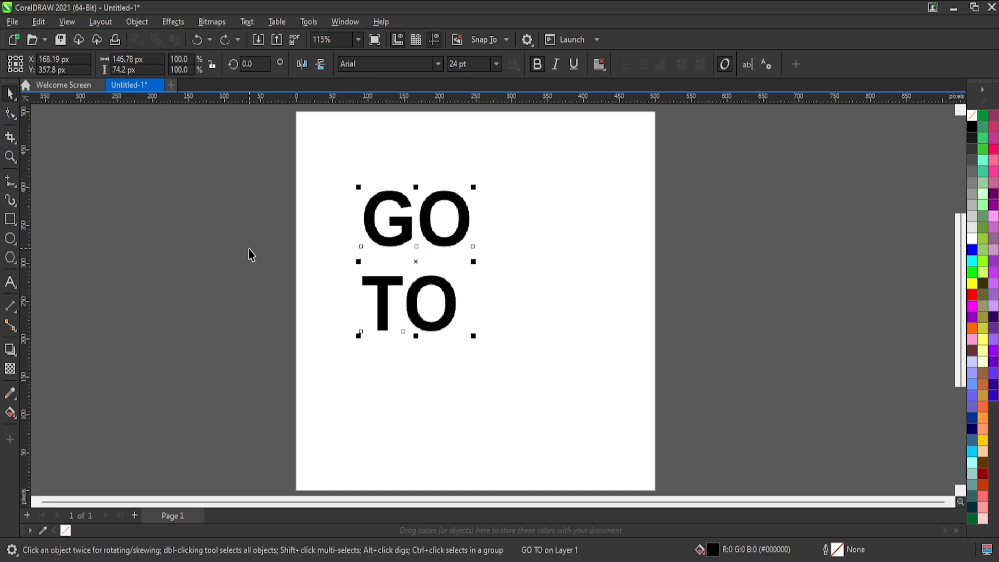
# Change the font of the GO TO text to Swis721 BlkCn BT
pyautogui.click(301, 258)
pyautogui.scroll(-1, 592, 368)
pyautogui.scroll(2, 341, 272)
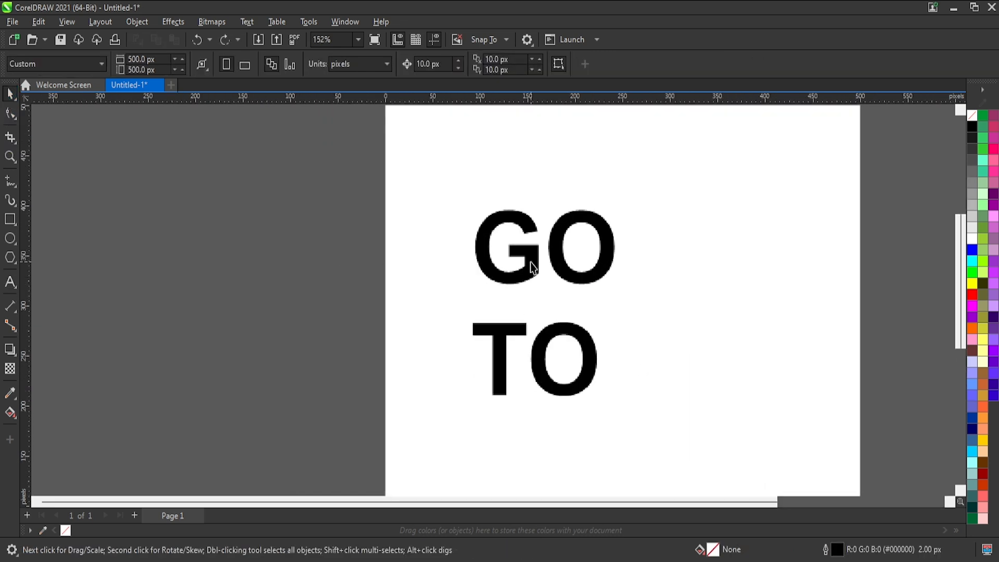
pyautogui.click(529, 261)
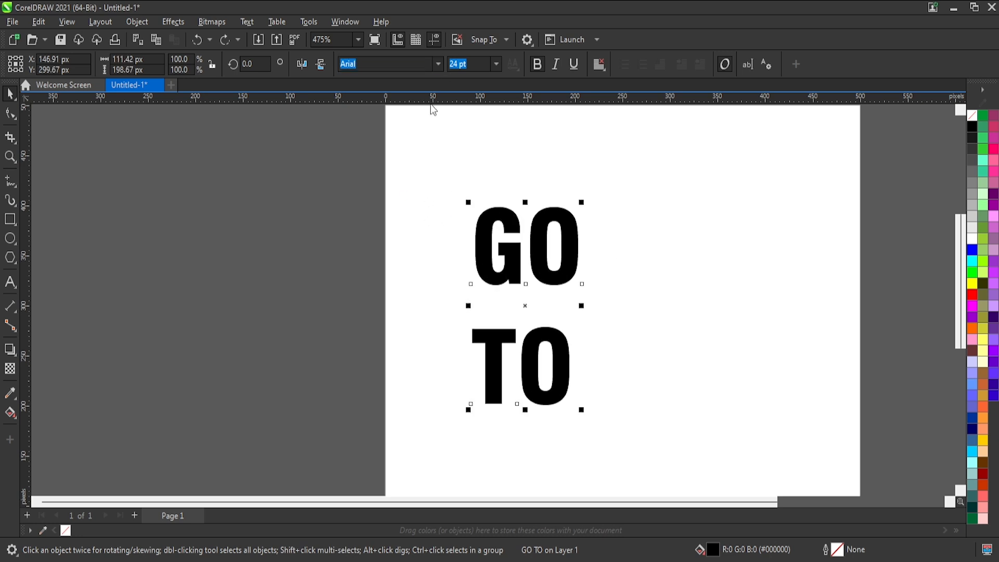
# Tighten the line spacing of the text with the Shape tool so TO sits just beneath GO
pyautogui.click(8, 115)
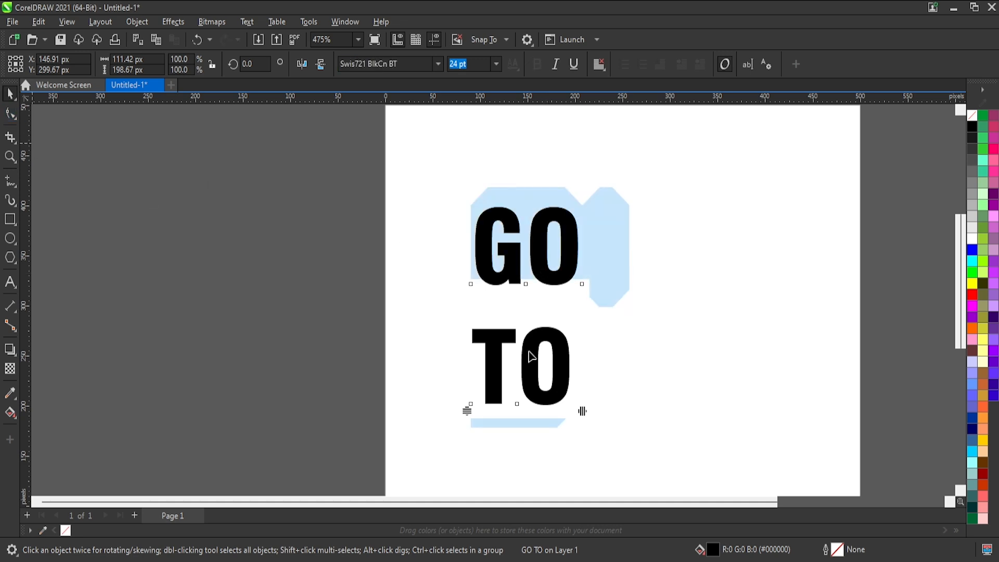
pyautogui.moveTo(473, 409); pyautogui.dragTo(498, 357)
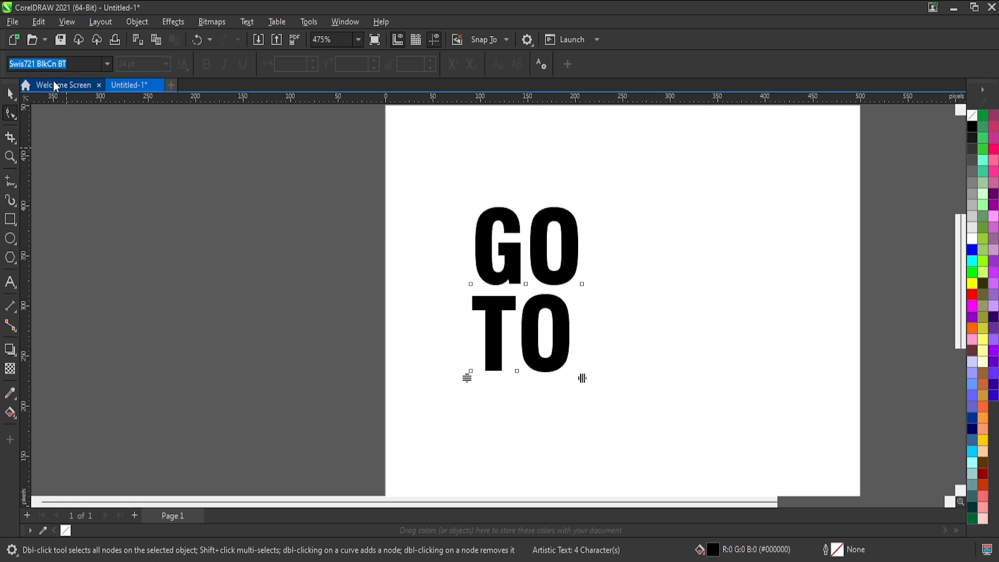
pyautogui.click(6, 93)
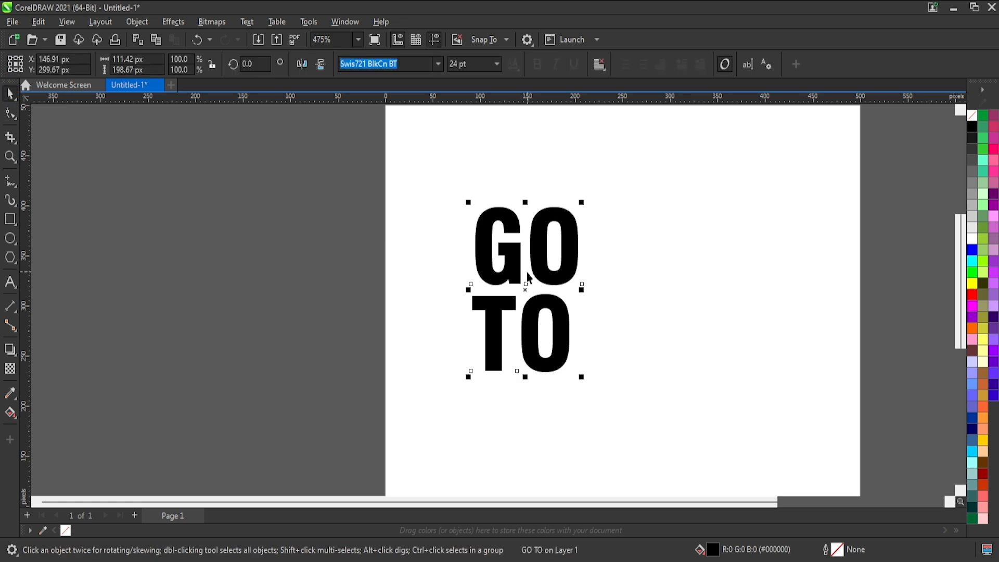
# Convert the GO TO text to curves and break the curve apart into separate pieces
pyautogui.hotkey('ctrl', 'q')
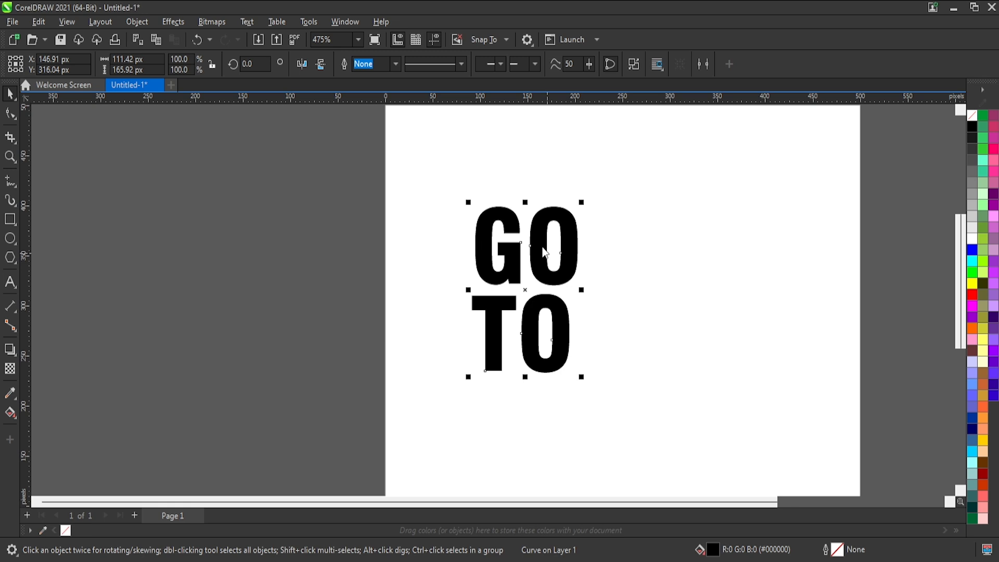
pyautogui.click(539, 223)
pyautogui.moveTo(635, 291); pyautogui.dragTo(419, 388)
pyautogui.click(559, 323)
pyautogui.hotkey('ctrl', 'k')
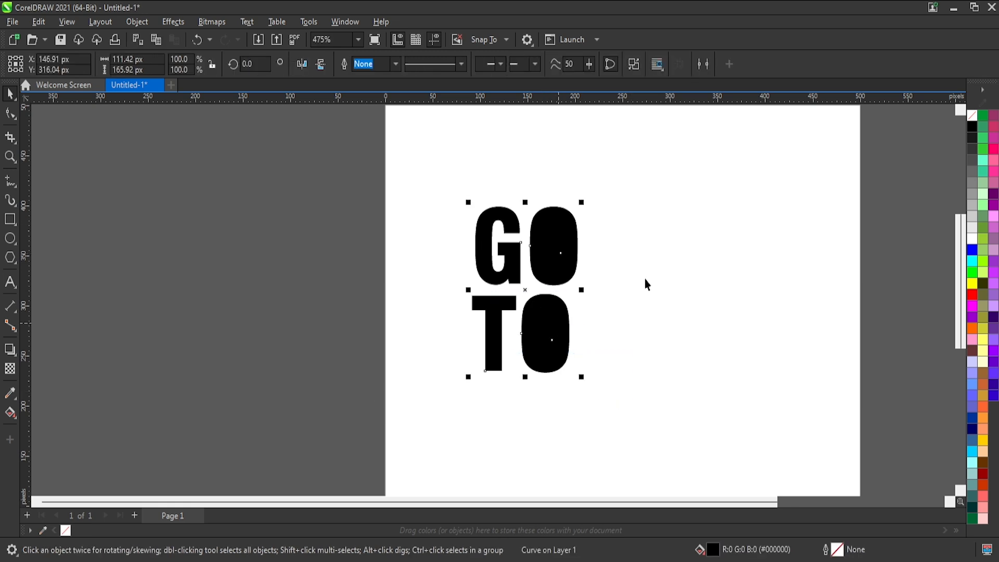
# Combine the pieces of TO into one curve and the pieces of GO into another, restoring the holes in both O's
pyautogui.moveTo(644, 281); pyautogui.dragTo(455, 397)
pyautogui.click(351, 61)
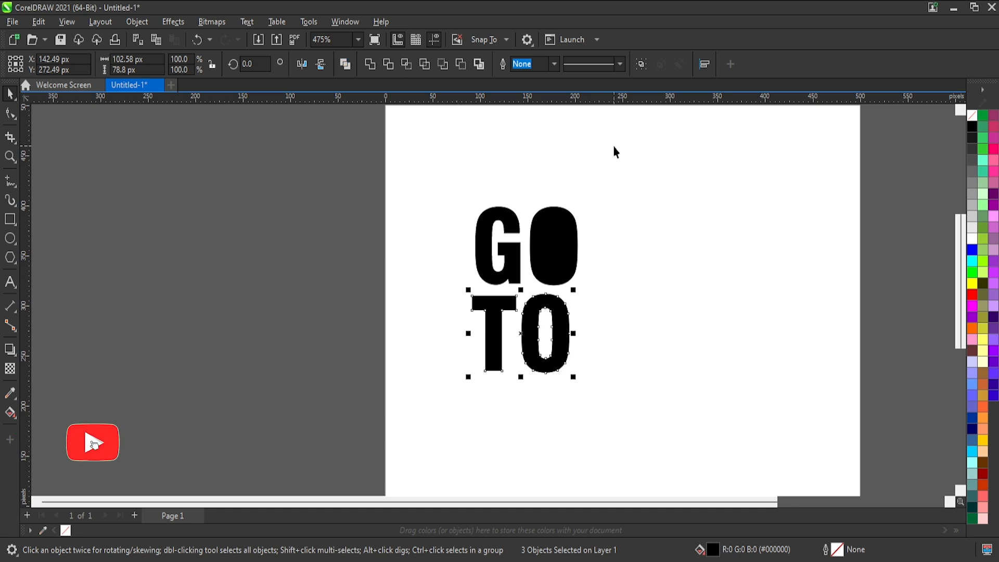
pyautogui.moveTo(616, 156); pyautogui.dragTo(440, 305)
pyautogui.click(352, 62)
# Center GO horizontally over TO and group the two words
pyautogui.moveTo(651, 152); pyautogui.dragTo(391, 385)
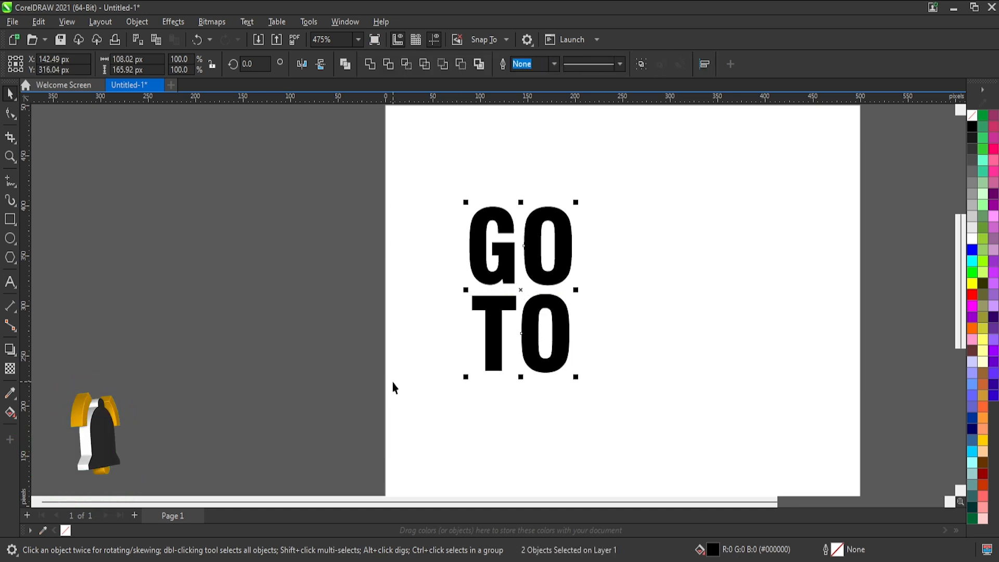
pyautogui.scroll(-1, 531, 343)
pyautogui.scroll(-2, 530, 343)
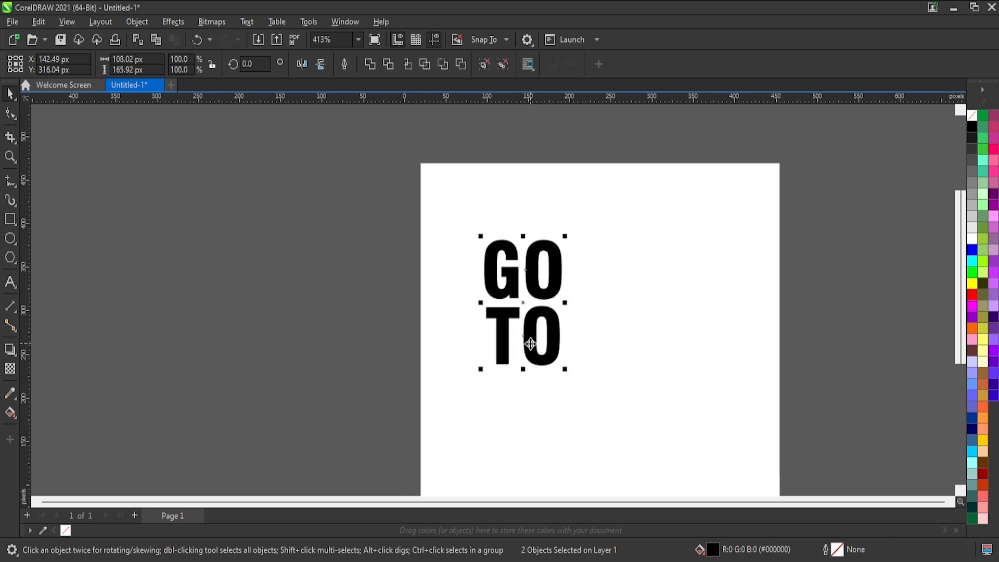
pyautogui.hotkey('ctrl', 'g')
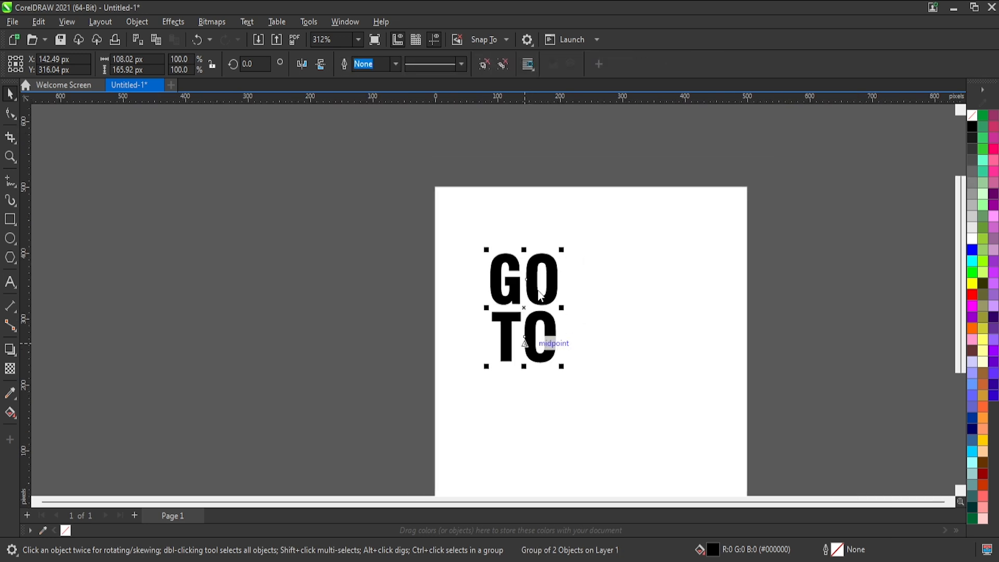
# Center the lettering group on the page and enlarge it from its center to about 213 × 327 px
pyautogui.press('p')
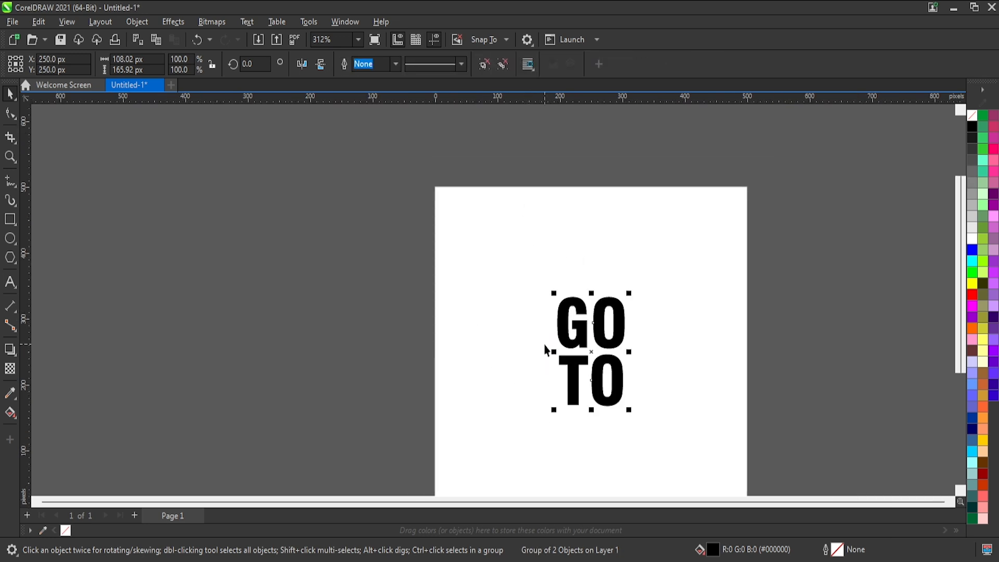
pyautogui.moveTo(630, 295); pyautogui.dragTo(679, 245)
pyautogui.scroll(-1, 675, 307)
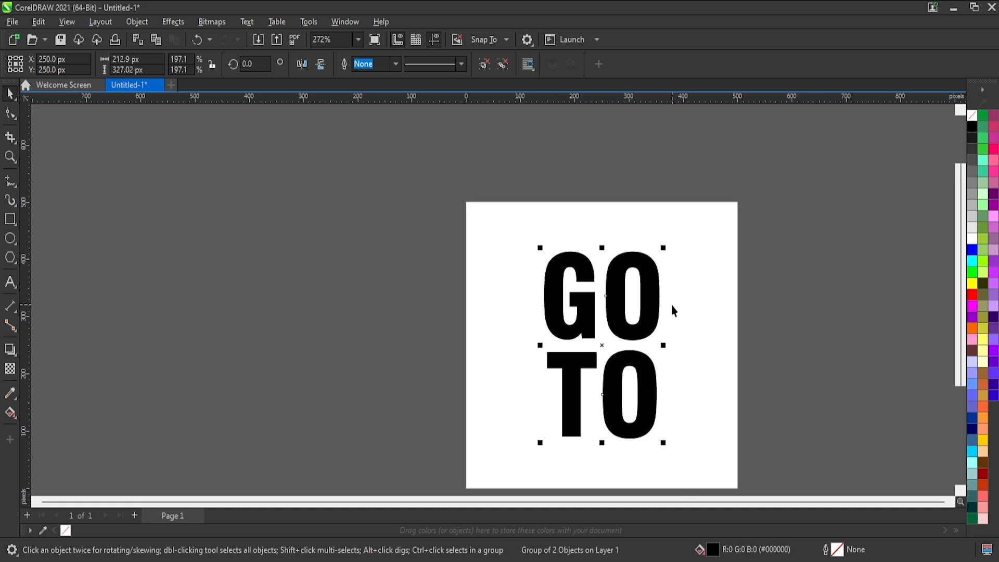
# Give the lettering group a 3 px red outline and remove its fill
pyautogui.rightClick(972, 294)
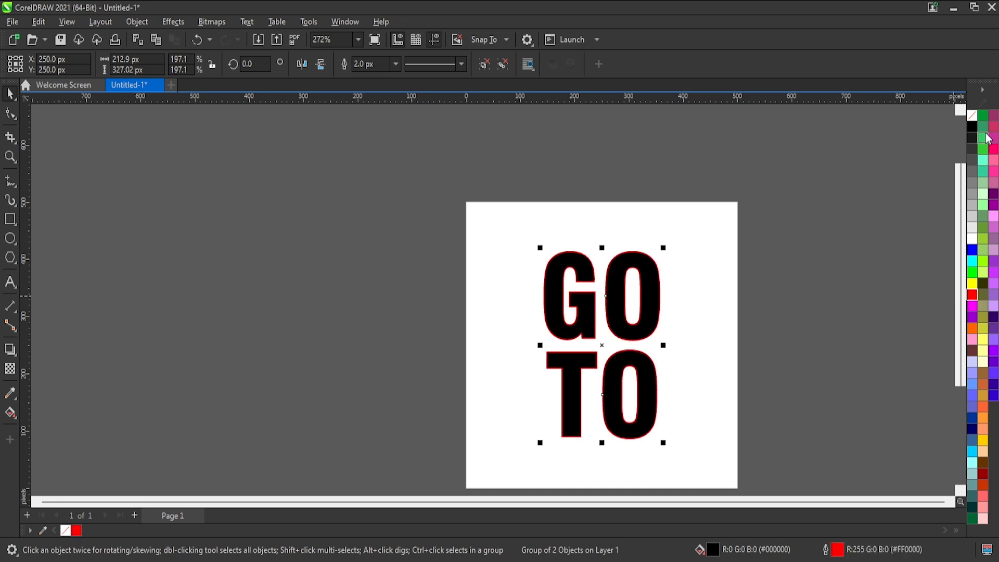
pyautogui.click(973, 116)
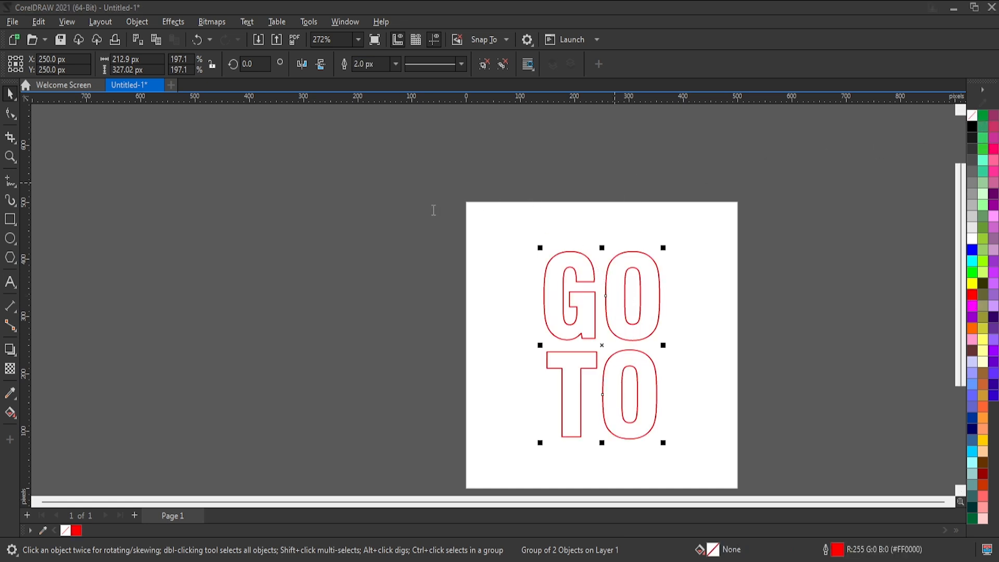
pyautogui.click(572, 326)
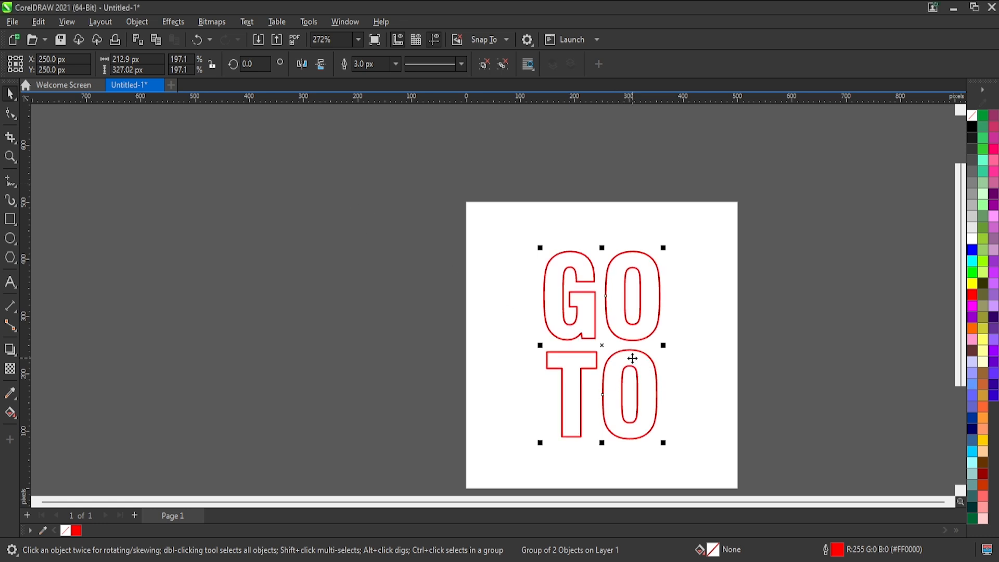
# Create a concentric copy of the lettering with a white outline, scaled down to about 86 × 144 px
pyautogui.scroll(1, 633, 357)
pyautogui.moveTo(668, 231); pyautogui.dragTo(656, 249)
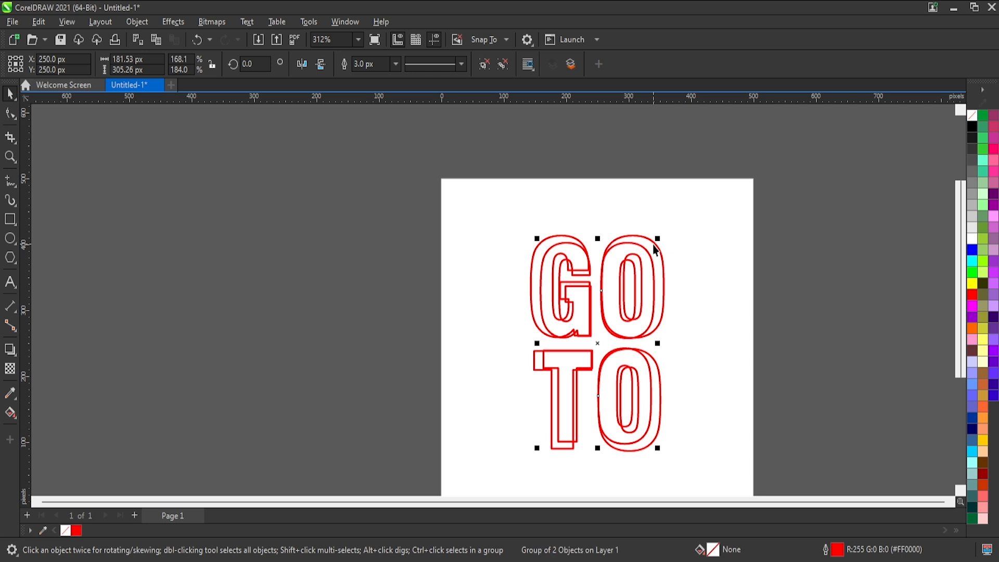
pyautogui.click(972, 286)
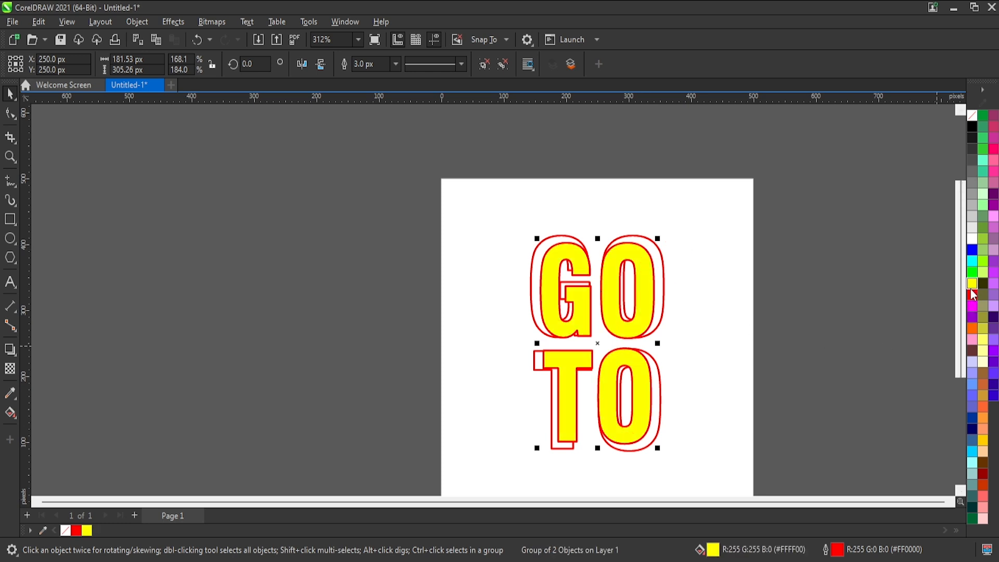
pyautogui.hotkey('ctrl', 'z')
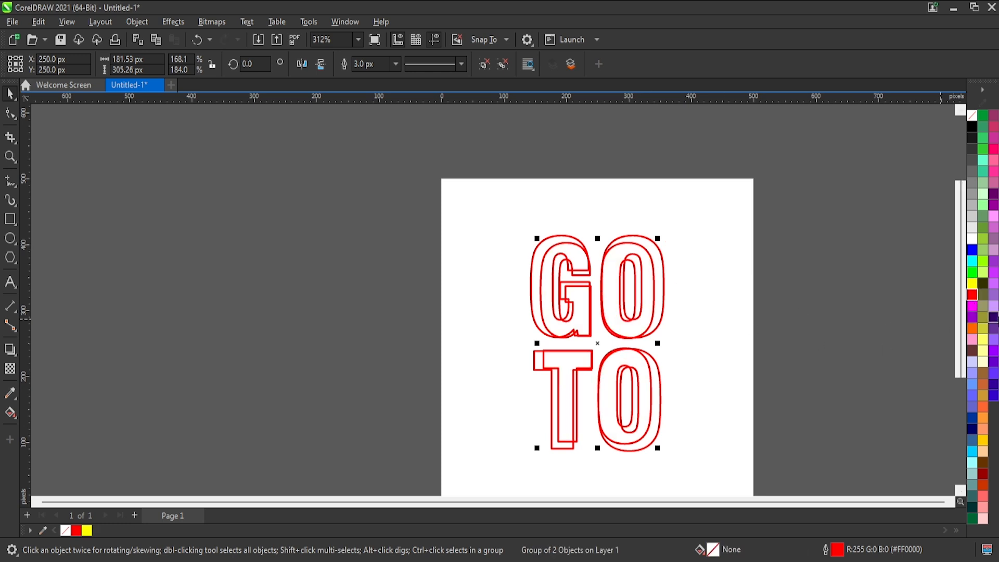
pyautogui.rightClick(971, 237)
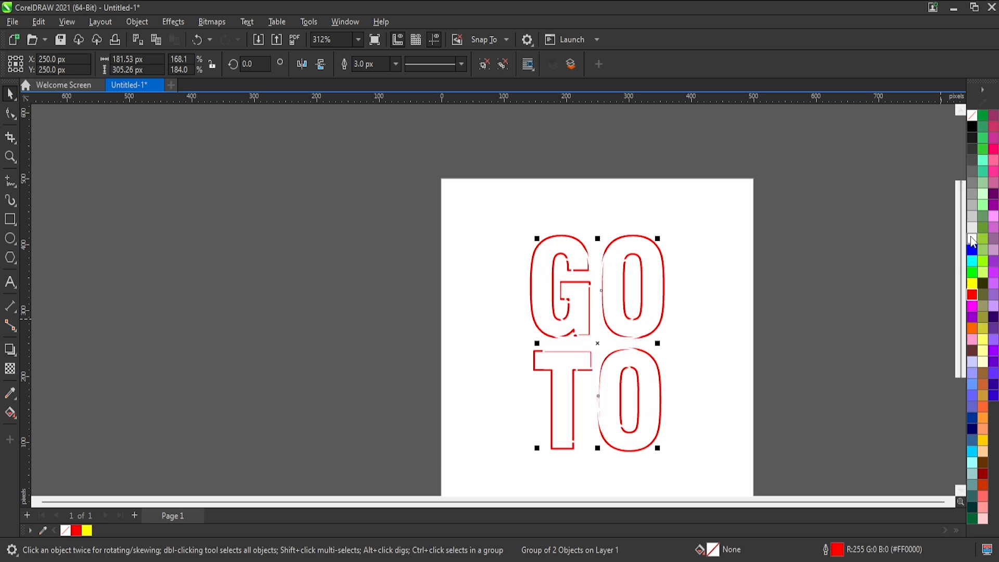
pyautogui.moveTo(658, 239); pyautogui.dragTo(629, 267)
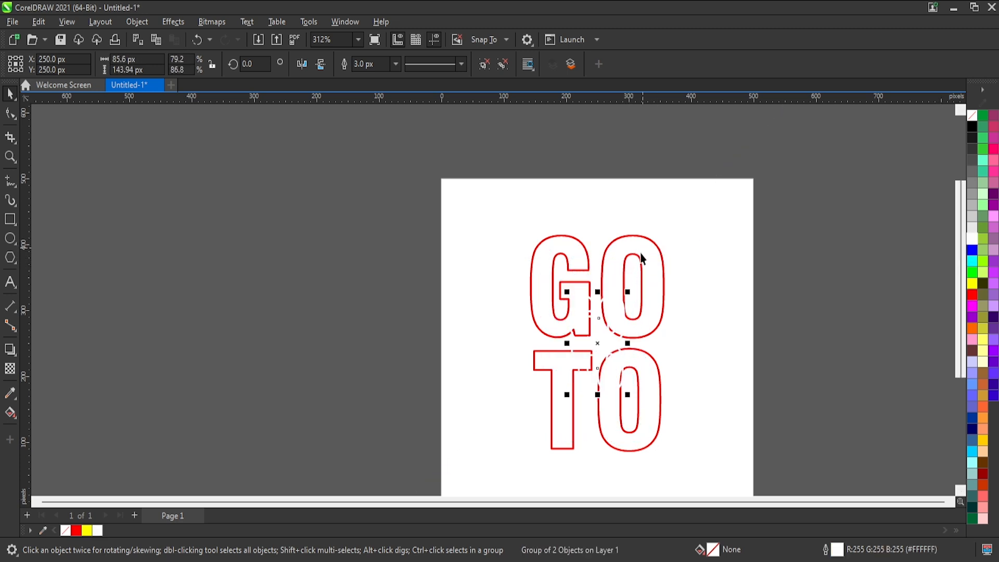
# Try to blend the large red lettering with the small white copy at its center
pyautogui.click(640, 257)
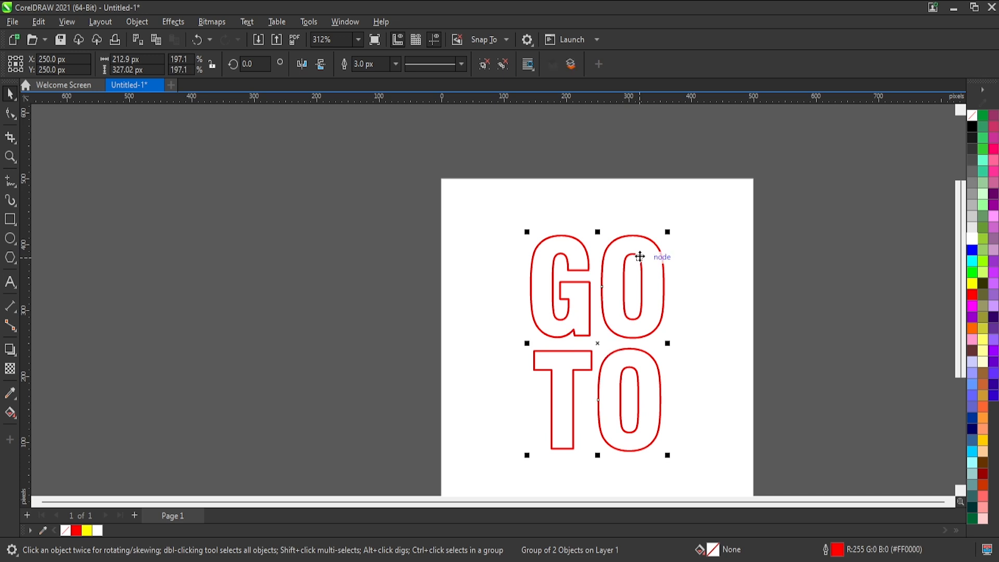
pyautogui.hotkey('ctrl', 'u')
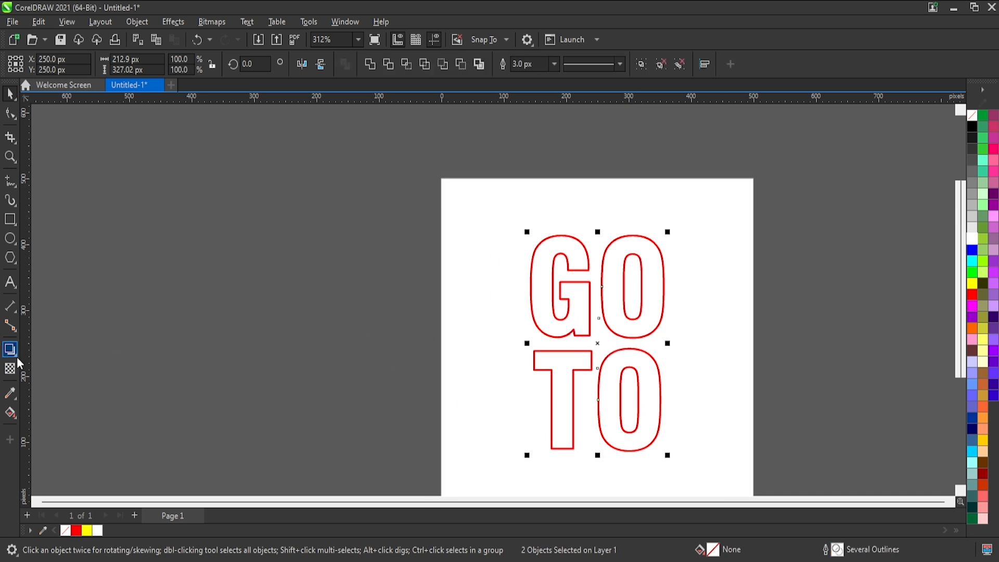
pyautogui.moveTo(598, 343); pyautogui.dragTo(610, 375)
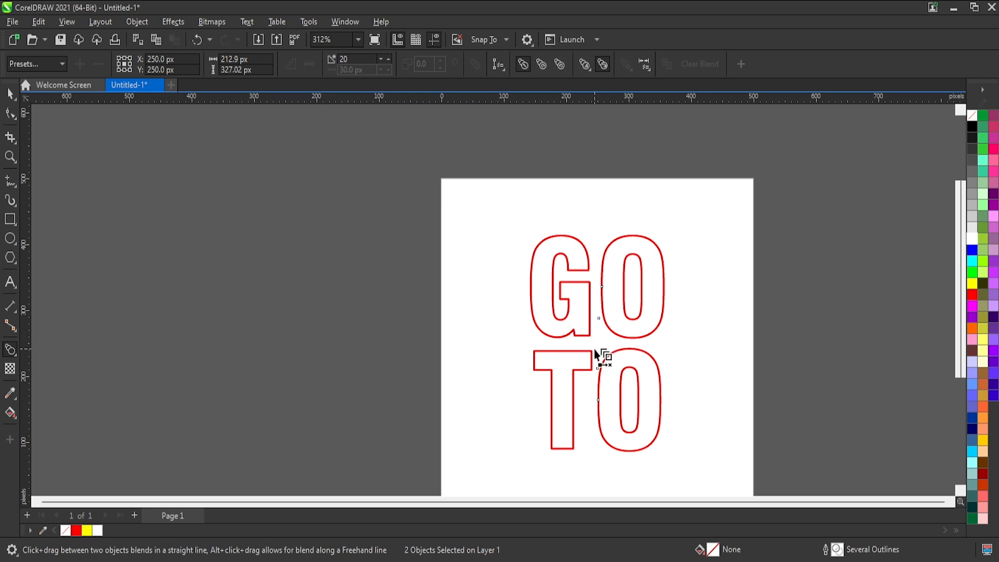
pyautogui.moveTo(598, 336); pyautogui.dragTo(622, 431)
pyautogui.click(597, 448)
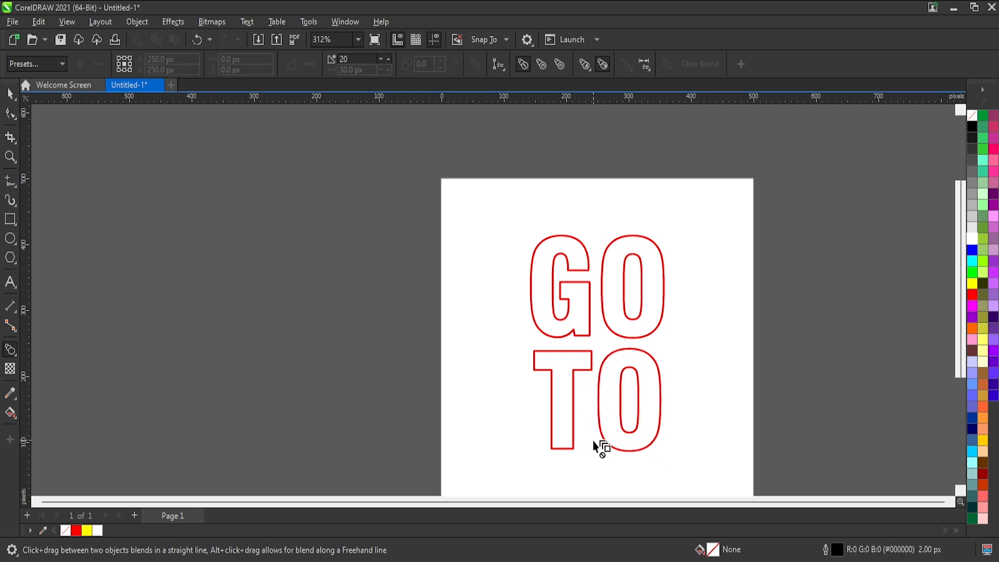
# Blend the large red lettering into the small white copy at its center with 20 steps
pyautogui.click(599, 394)
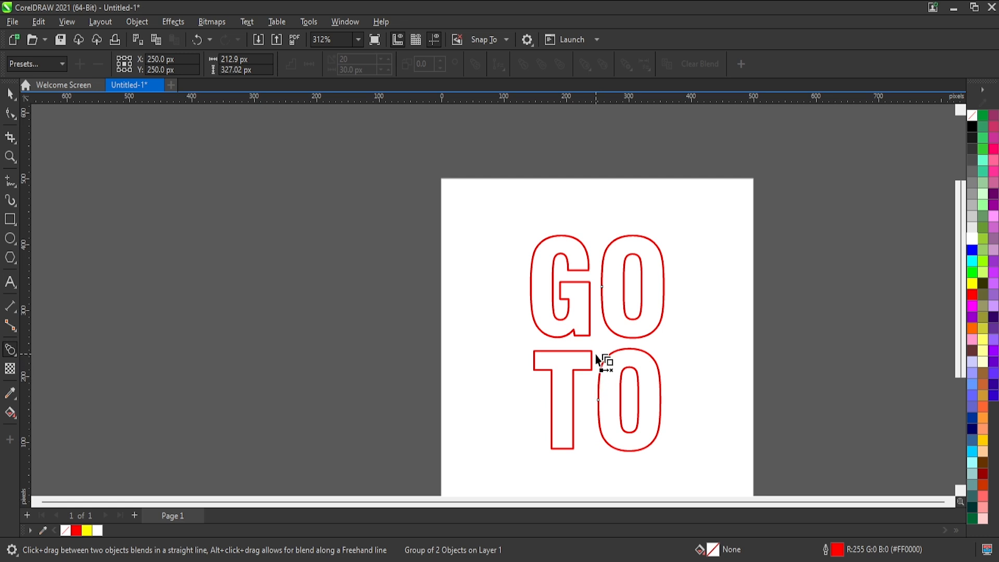
pyautogui.moveTo(596, 357); pyautogui.dragTo(602, 390)
pyautogui.click(11, 95)
# Rotate the small white lettering at the blend's center clockwise by about 34.5°
pyautogui.click(783, 289)
pyautogui.click(633, 285)
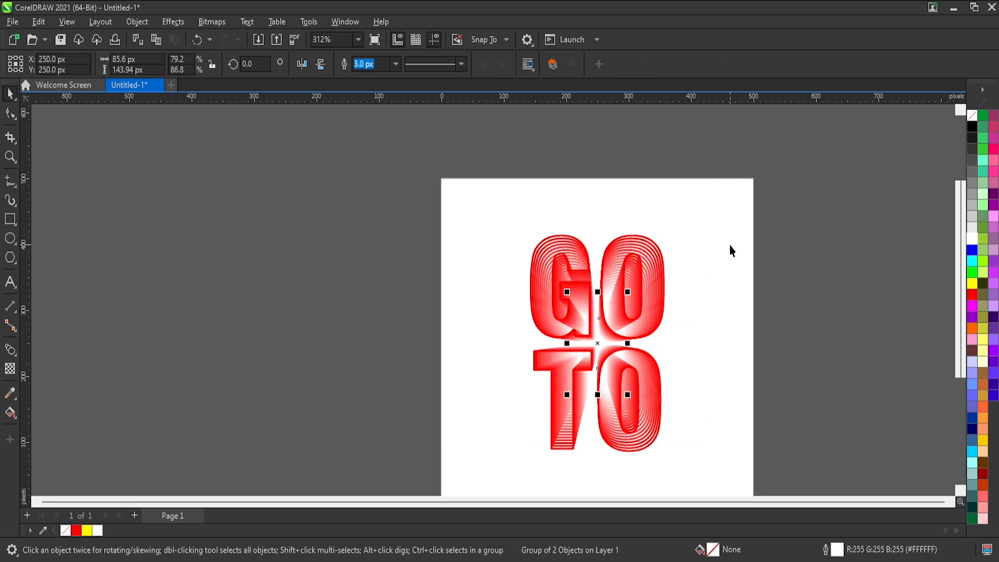
pyautogui.click(617, 323)
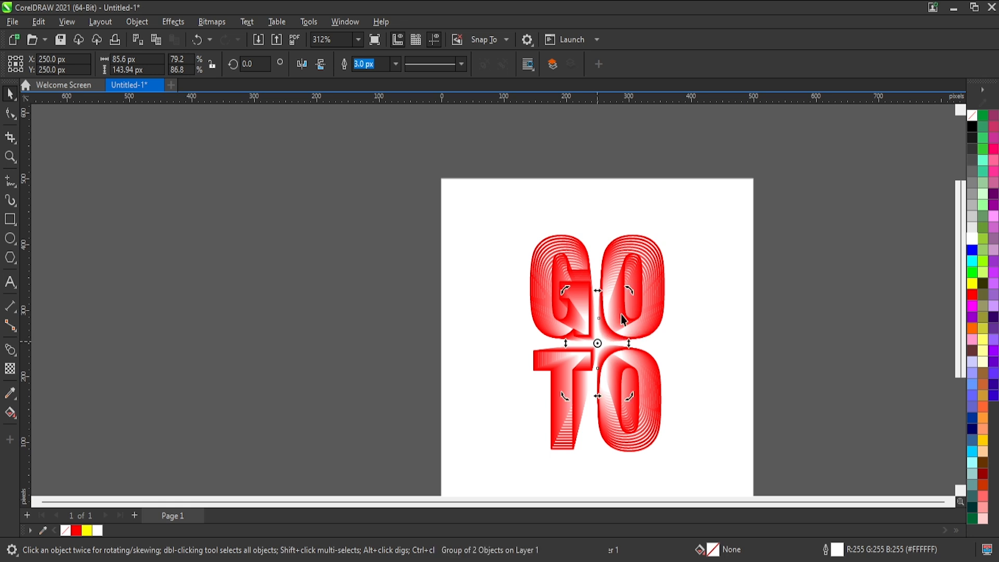
pyautogui.moveTo(629, 288); pyautogui.dragTo(648, 303)
pyautogui.click(714, 224)
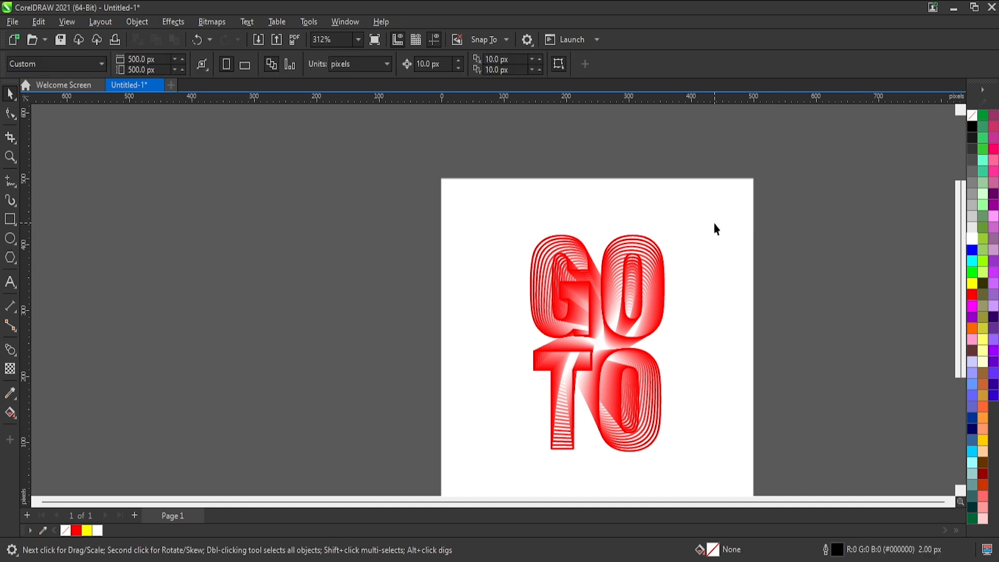
# Try to set the number of blend steps to 100 for the GO TO lettering
pyautogui.click(657, 276)
pyautogui.moveTo(677, 157); pyautogui.dragTo(494, 476)
pyautogui.click(388, 58)
pyautogui.click(387, 59)
pyautogui.doubleClick(345, 58)
pyautogui.write('100')
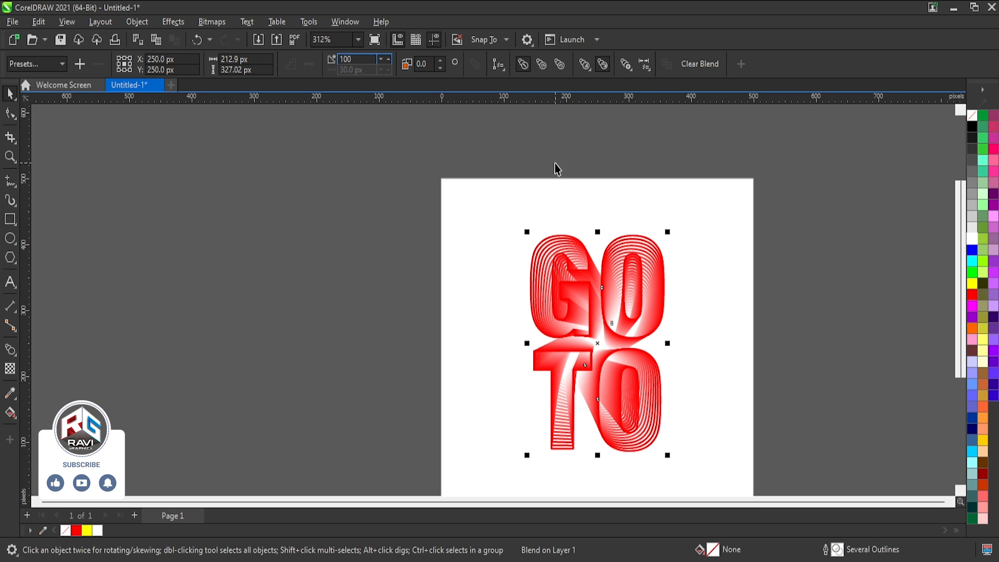
# Increase the number of steps in the GO TO blend to 61
pyautogui.click(749, 256)
pyautogui.moveTo(738, 187); pyautogui.dragTo(277, 513)
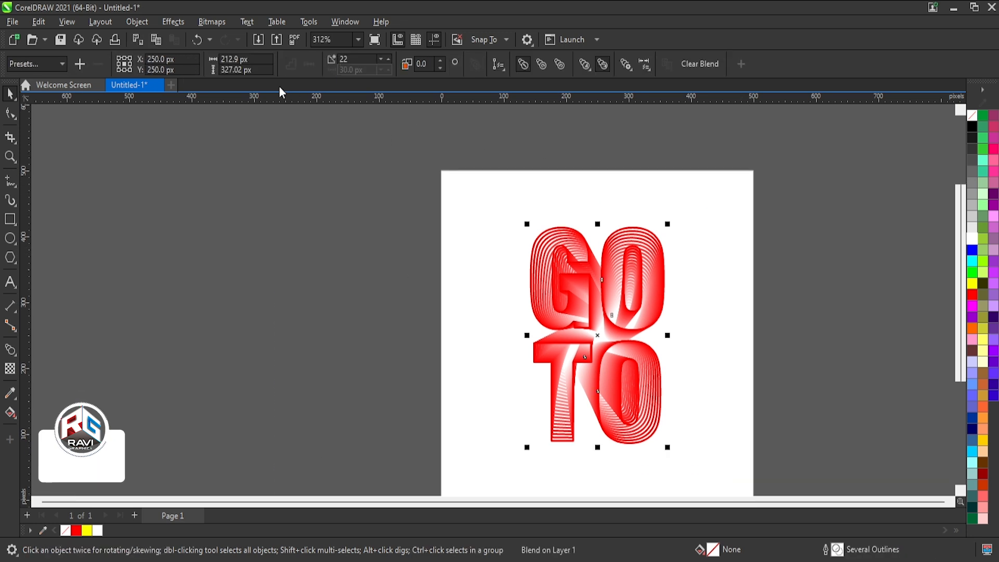
pyautogui.click(389, 59)
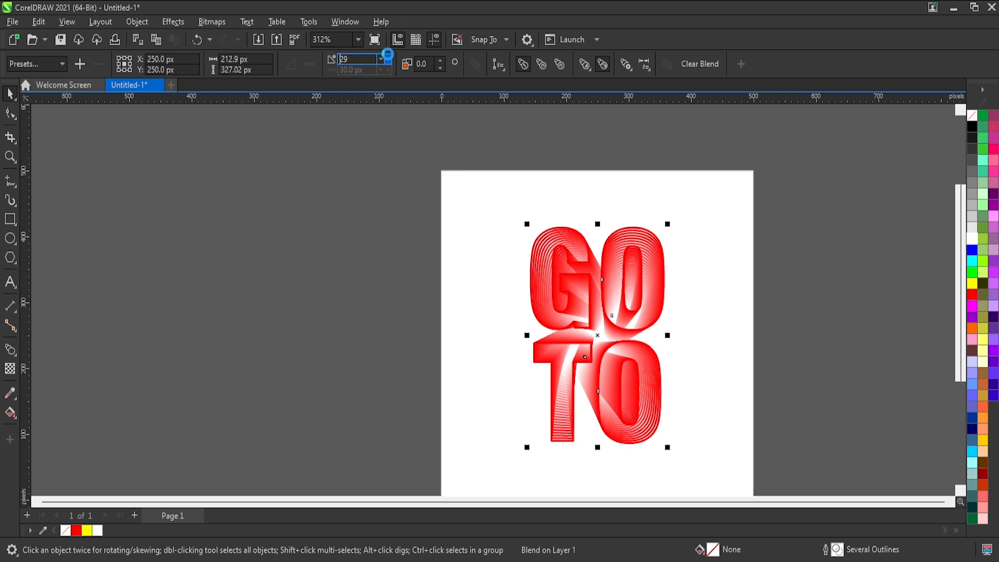
pyautogui.click(388, 59)
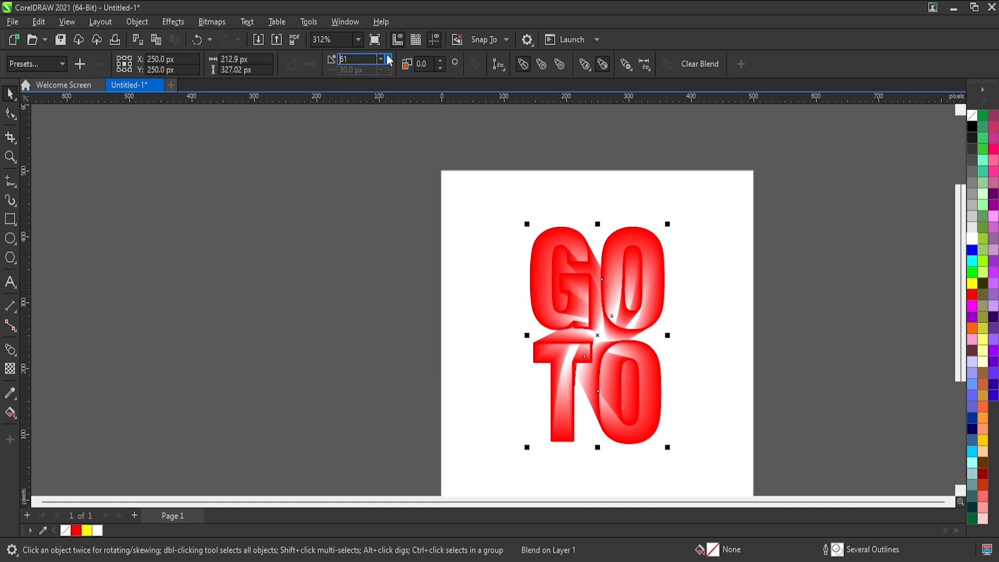
pyautogui.click(677, 307)
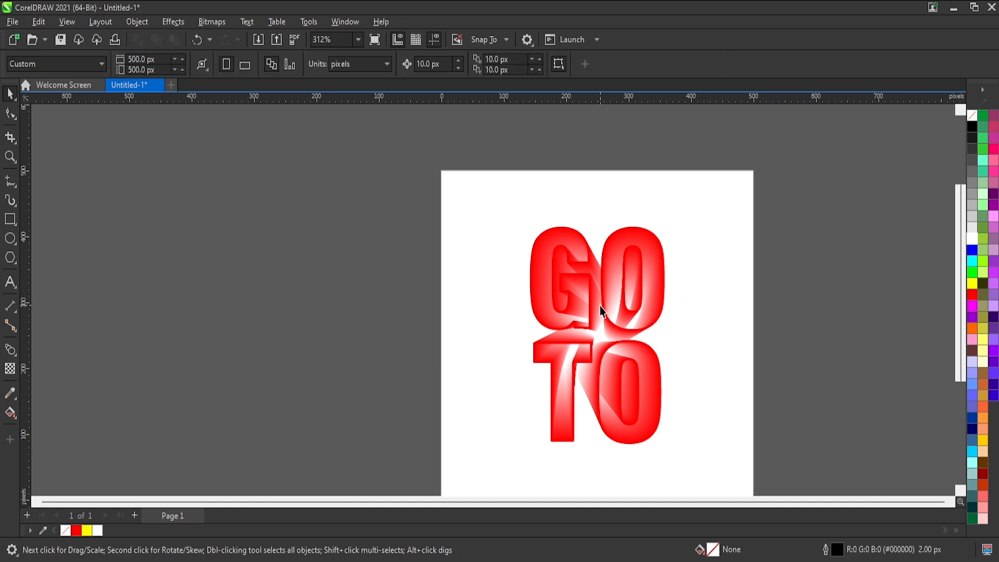
# Try moving the whole blend sideways on the page and undo the move
pyautogui.click(585, 279)
pyautogui.click(585, 276)
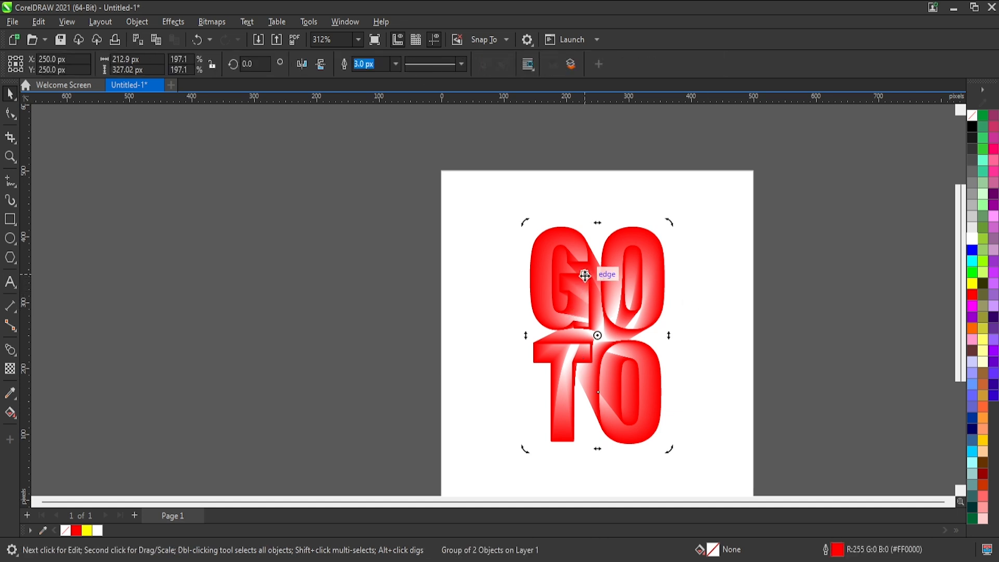
pyautogui.click(585, 275)
pyautogui.click(698, 210)
pyautogui.moveTo(602, 327); pyautogui.dragTo(564, 331)
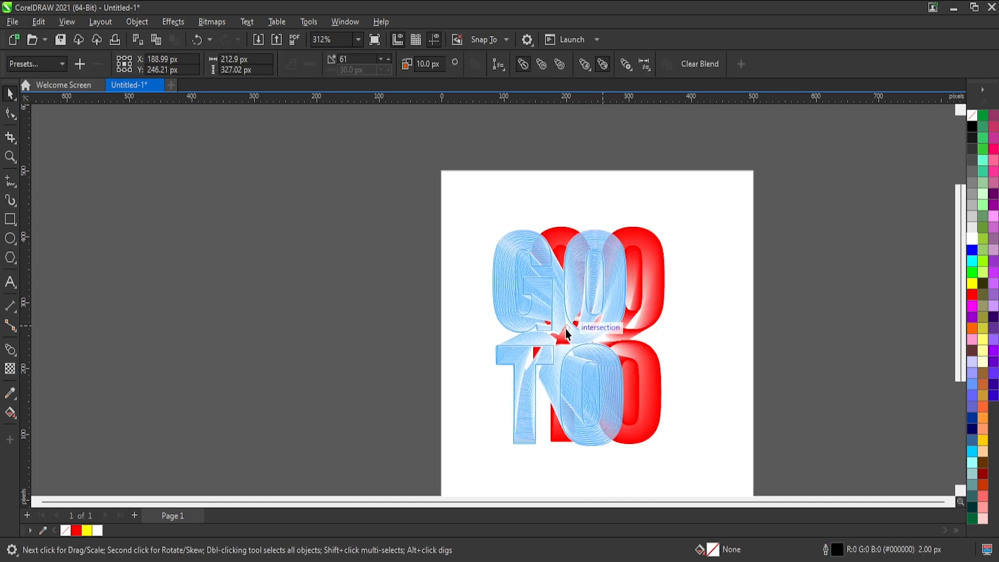
pyautogui.hotkey('ctrl', 'z')
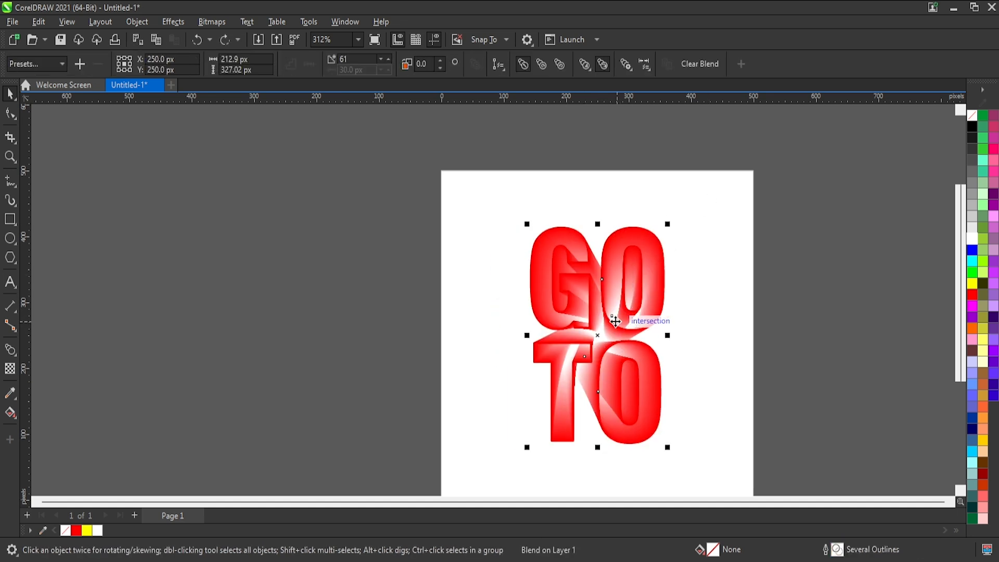
# Select only the large outer GO curve inside the blended lettering group
pyautogui.press('Escape')
pyautogui.scroll(1, 573, 320)
pyautogui.click(574, 322)
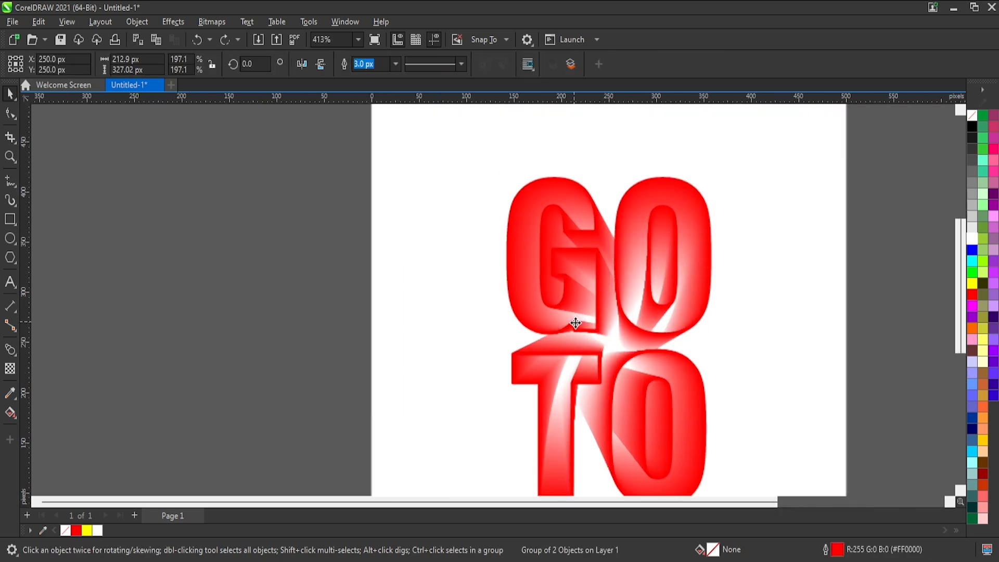
pyautogui.click(574, 330)
pyautogui.click(574, 330)
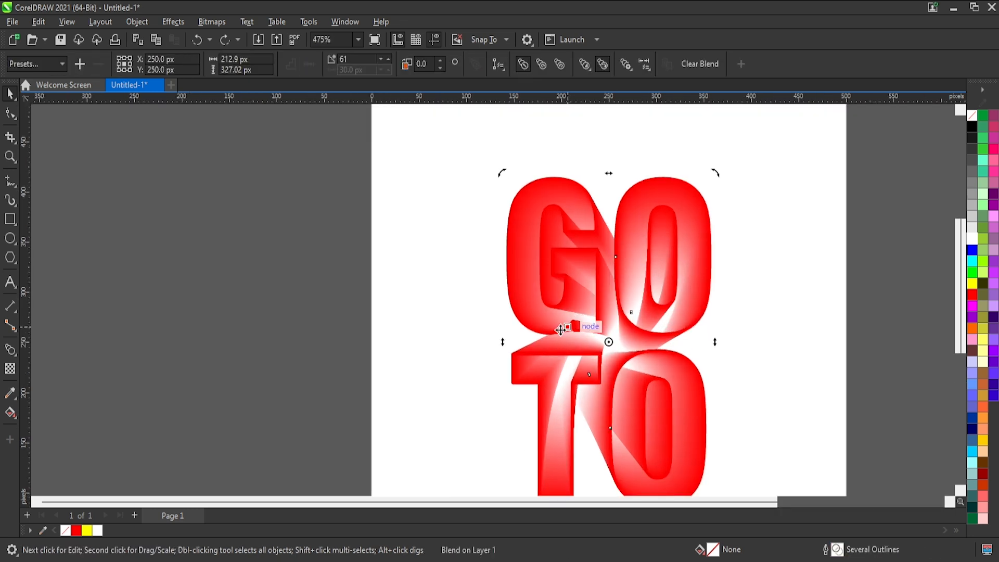
pyautogui.click(472, 341)
pyautogui.click(532, 331)
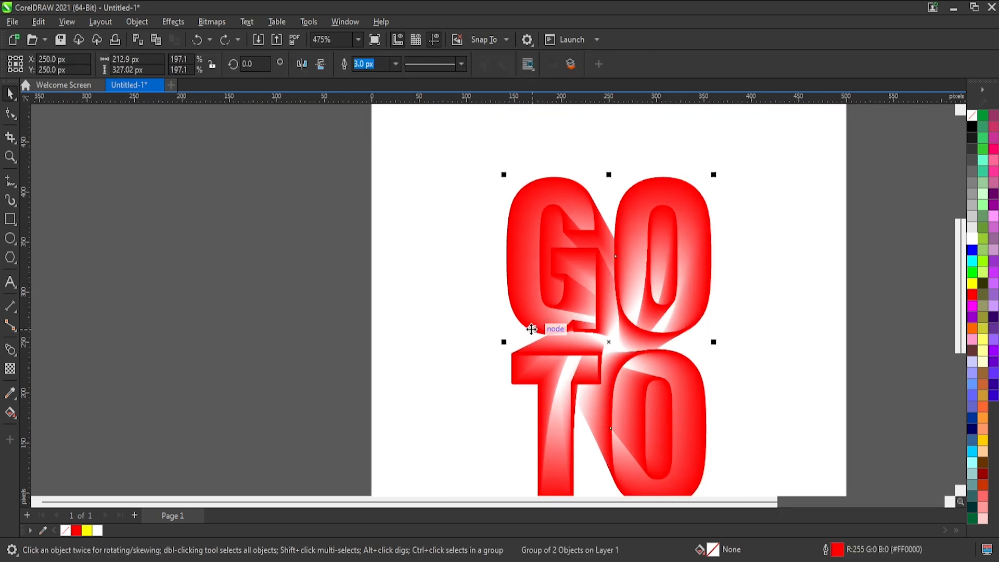
pyautogui.click(529, 335)
pyautogui.click(519, 323)
pyautogui.keyDown('ctrl'); pyautogui.click(520, 325); pyautogui.keyUp('ctrl')
pyautogui.moveTo(519, 325); pyautogui.dragTo(468, 316)
pyautogui.hotkey('ctrl', 'z')
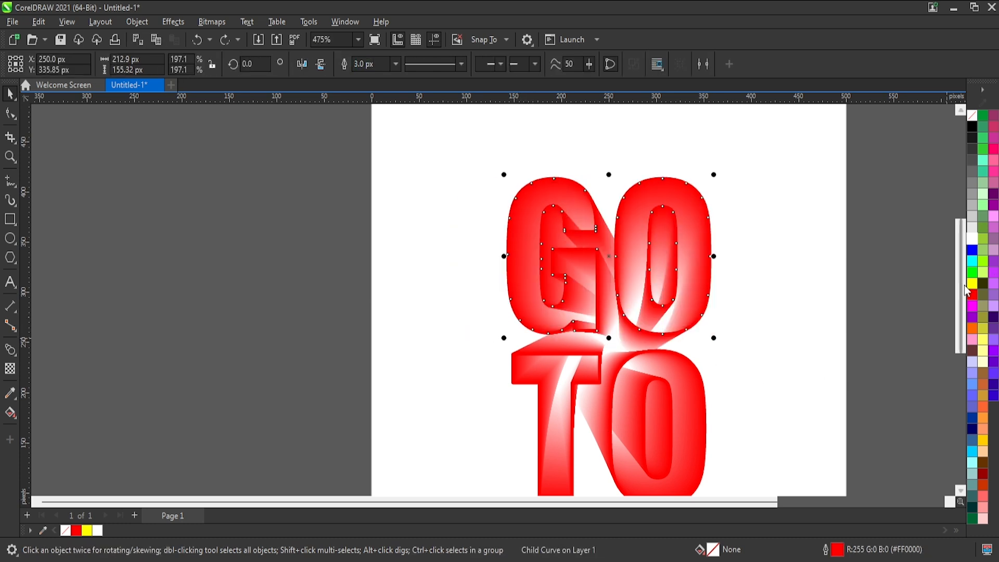
# Set the outline color of the large GO curve to navy blue, #000066
pyautogui.click(971, 295)
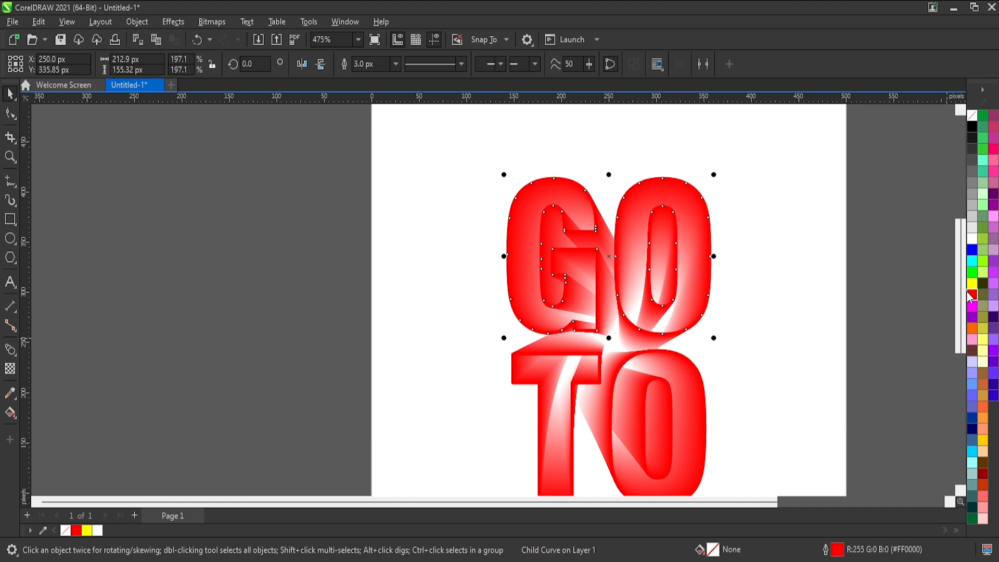
pyautogui.click(972, 284)
pyautogui.click(972, 261)
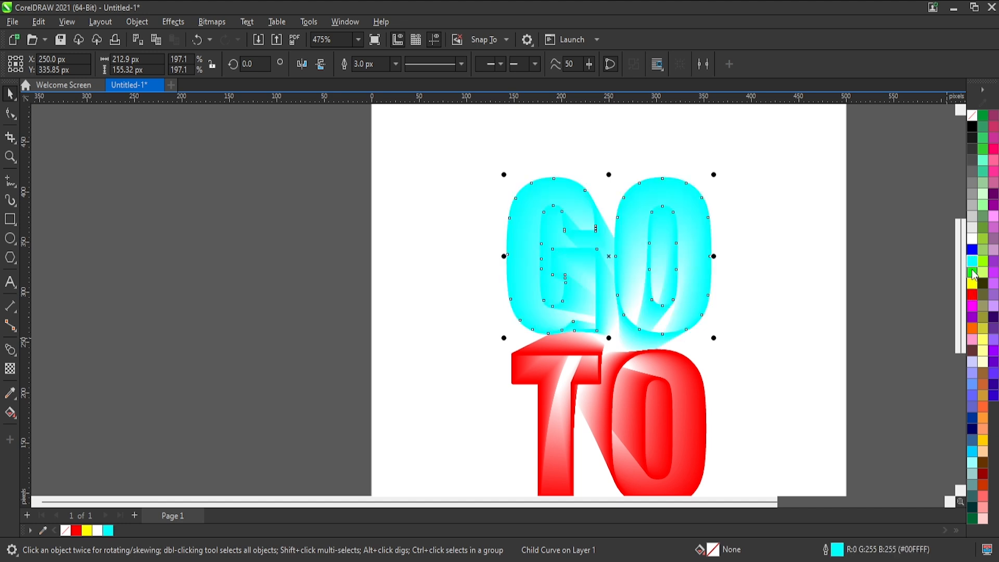
pyautogui.click(972, 250)
pyautogui.scroll(-1, 658, 206)
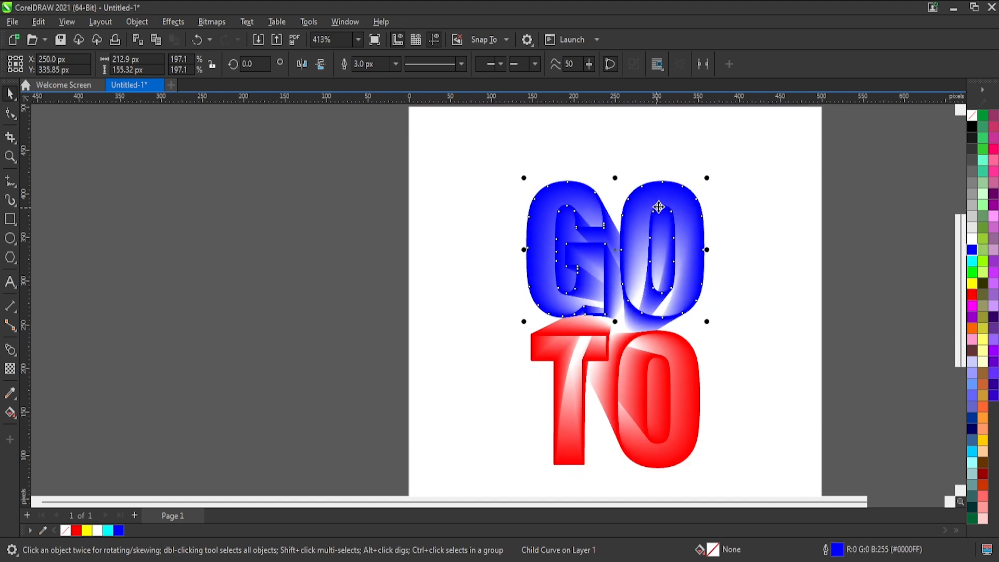
pyautogui.scroll(1, 706, 258)
pyautogui.click(972, 428)
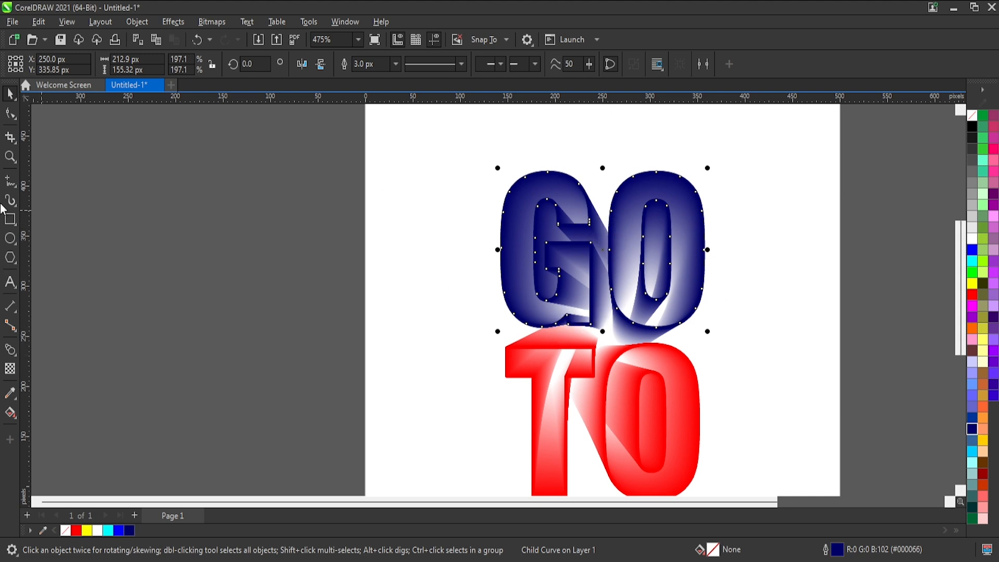
# Try a vertical black-to-white fountain fill on the large GO curve and undo it
pyautogui.click(10, 413)
pyautogui.click(670, 329)
pyautogui.moveTo(671, 328); pyautogui.dragTo(669, 341)
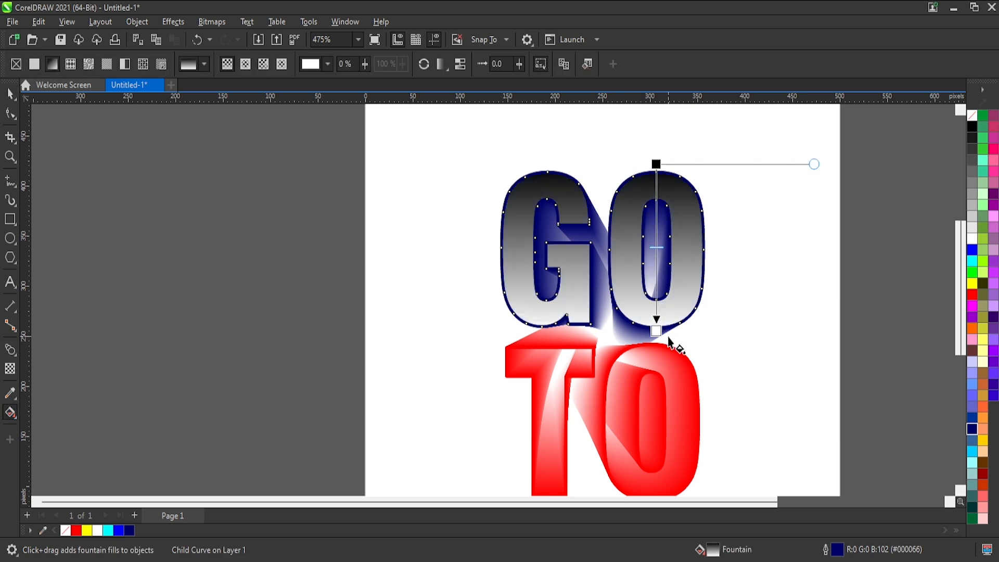
pyautogui.hotkey('ctrl', 'z')
pyautogui.click(8, 95)
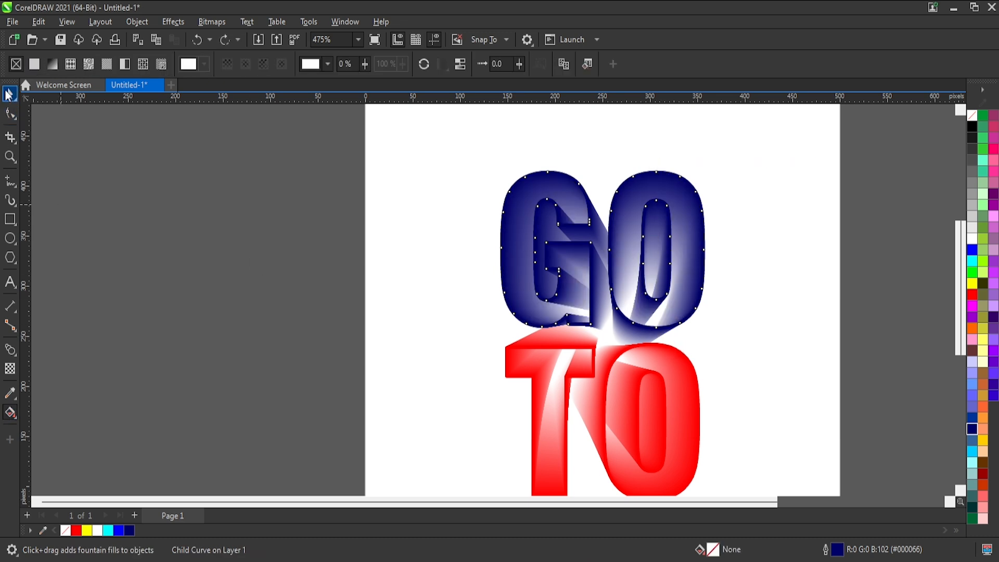
pyautogui.click(757, 258)
pyautogui.scroll(-2, 630, 344)
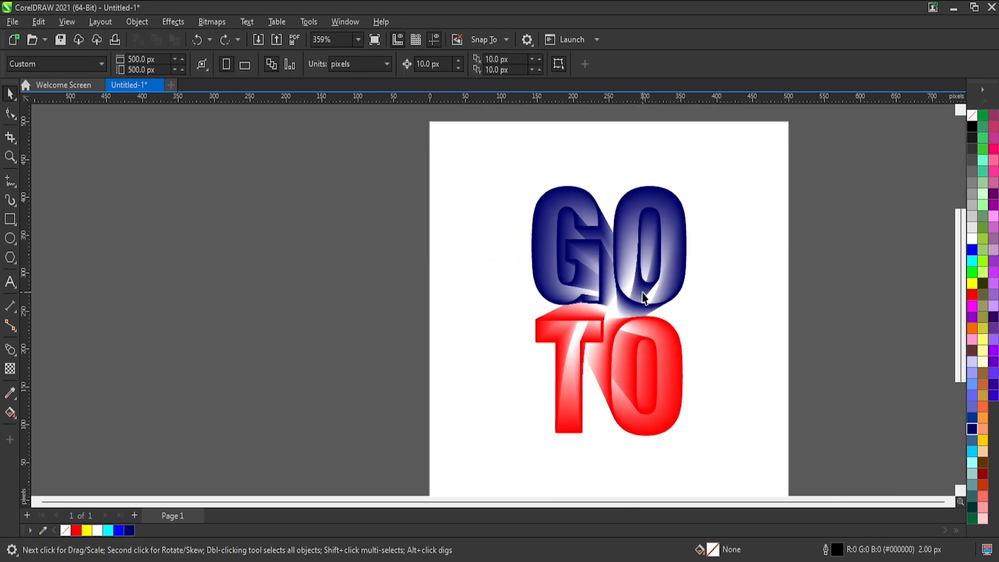
pyautogui.scroll(1, 637, 366)
pyautogui.click(632, 292)
pyautogui.keyDown('ctrl'); pyautogui.click(631, 291); pyautogui.keyUp('ctrl')
pyautogui.keyDown('ctrl'); pyautogui.click(631, 292); pyautogui.keyUp('ctrl')
pyautogui.click(643, 297)
pyautogui.keyDown('ctrl'); pyautogui.click(643, 299); pyautogui.keyUp('ctrl')
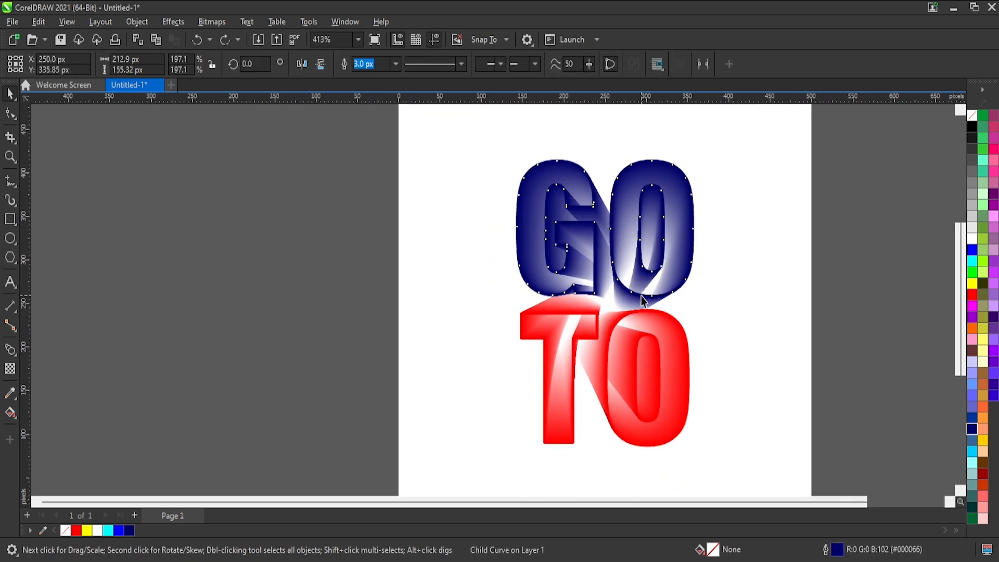
pyautogui.click(723, 323)
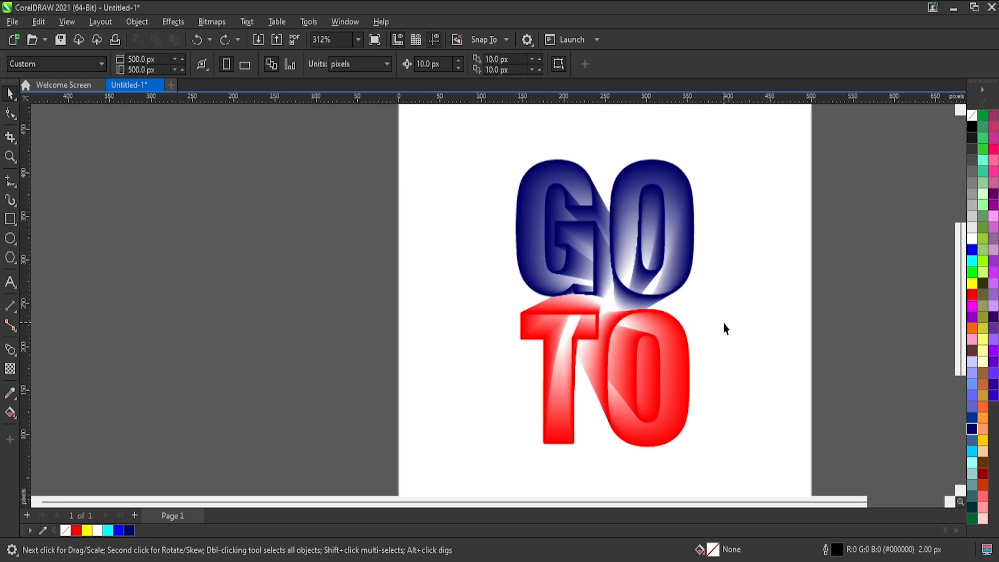
# Select the small white TO curve within the blend and set its outline to yellow, #FFFF00
pyautogui.scroll(1, 695, 212)
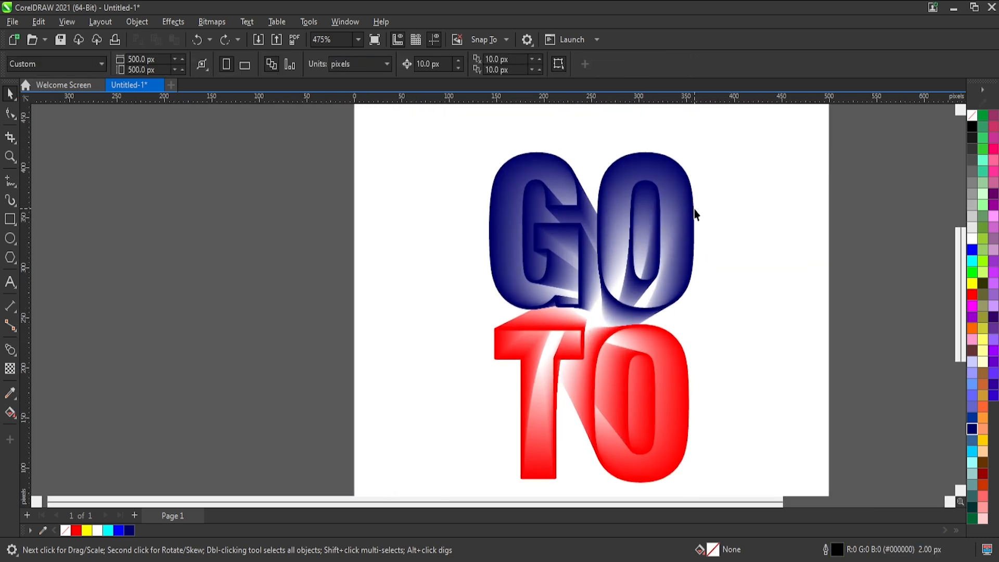
pyautogui.click(668, 239)
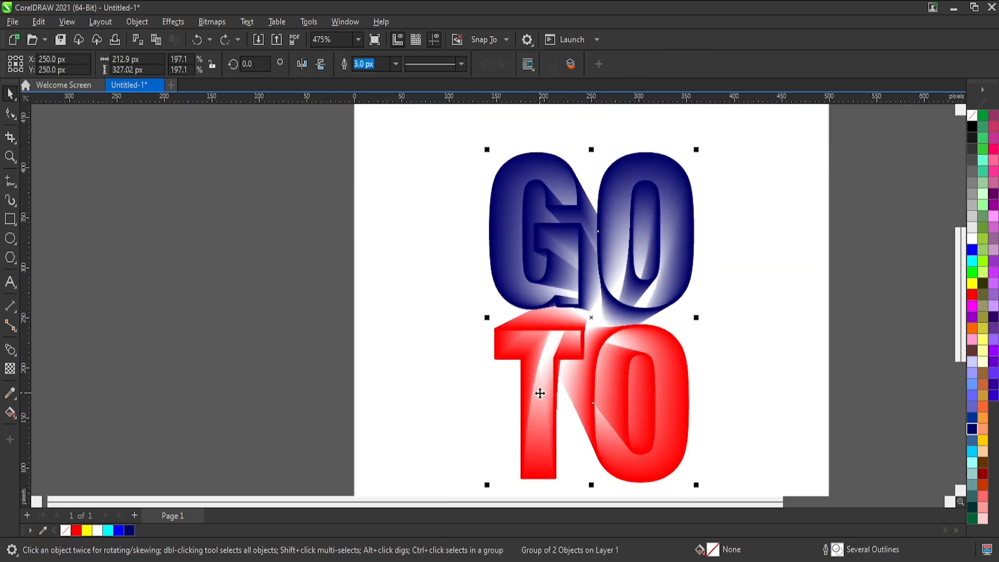
pyautogui.keyDown('ctrl'); pyautogui.click(537, 366); pyautogui.keyUp('ctrl')
pyautogui.moveTo(544, 360)
pyautogui.mouseDown()
pyautogui.moveTo(540, 392)
pyautogui.moveTo(547, 368)
pyautogui.mouseUp()
pyautogui.keyDown('ctrl'); pyautogui.click(559, 317); pyautogui.keyUp('ctrl')
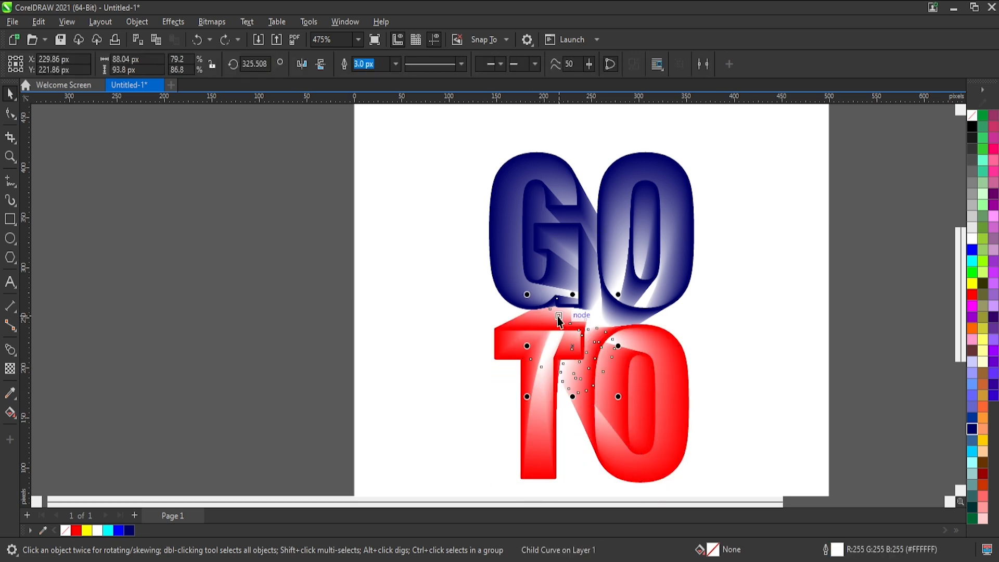
pyautogui.click(972, 284)
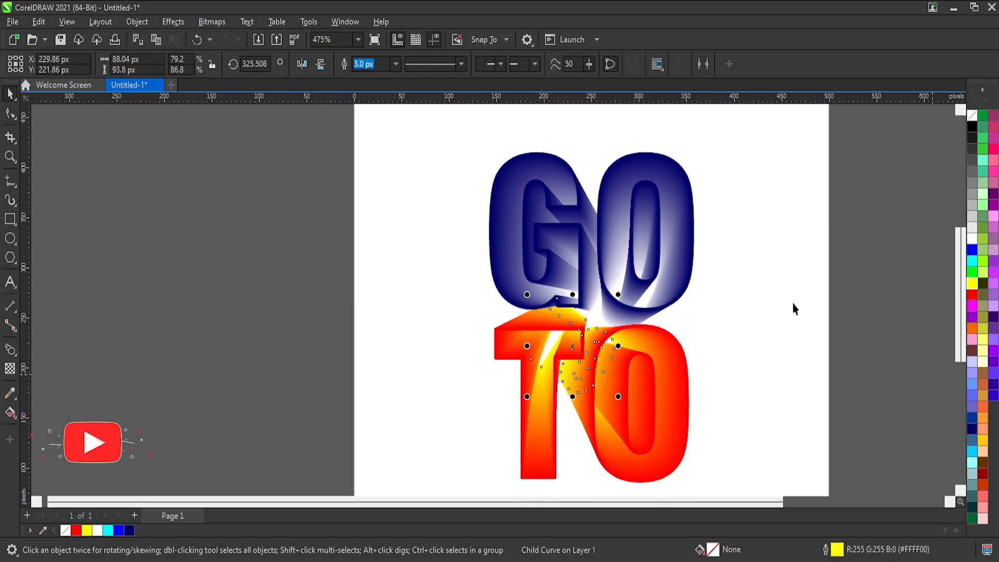
pyautogui.click(767, 327)
# Select the small white GO curve within the blend and set its outline to cyan
pyautogui.click(605, 336)
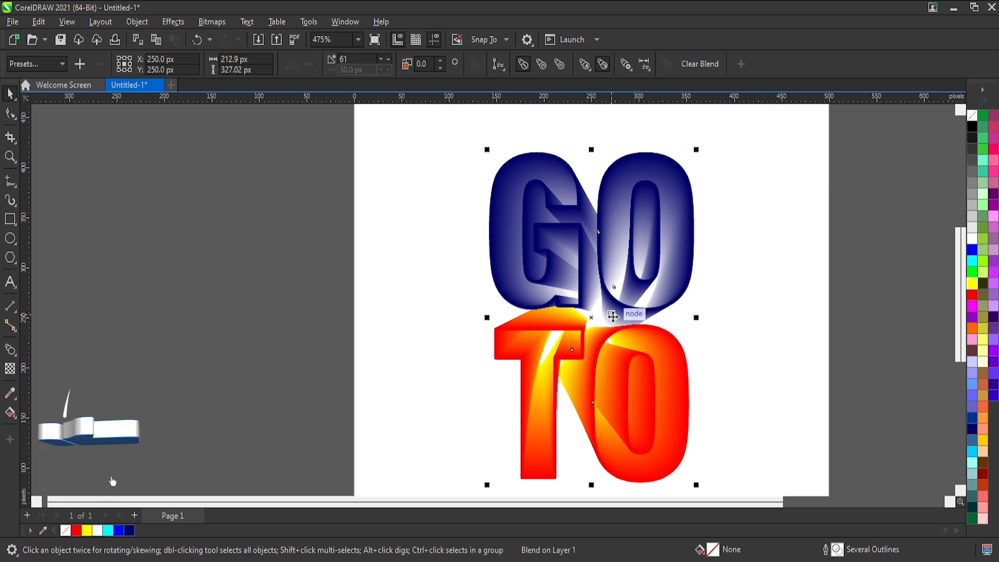
pyautogui.keyDown('ctrl'); pyautogui.click(610, 323); pyautogui.keyUp('ctrl')
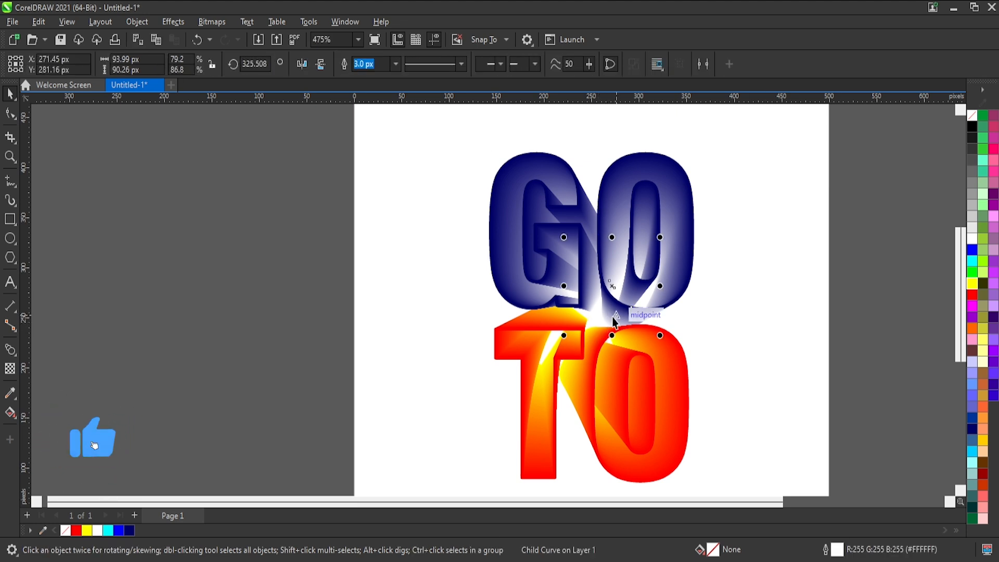
pyautogui.click(972, 260)
pyautogui.click(792, 214)
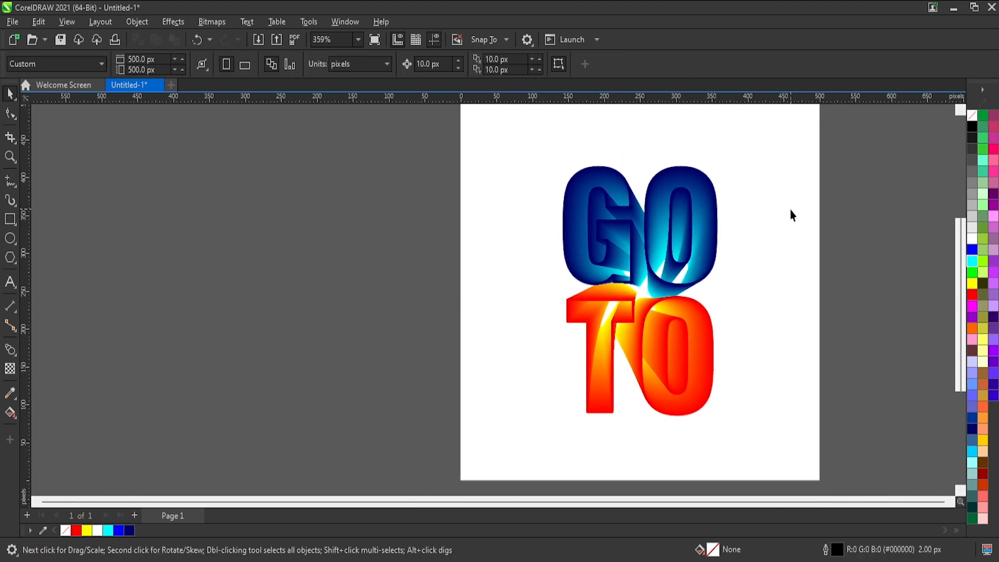
# Scale the blended GO TO lettering up around its center to about 250 × 384 px
pyautogui.click(603, 271)
pyautogui.scroll(-1, 604, 271)
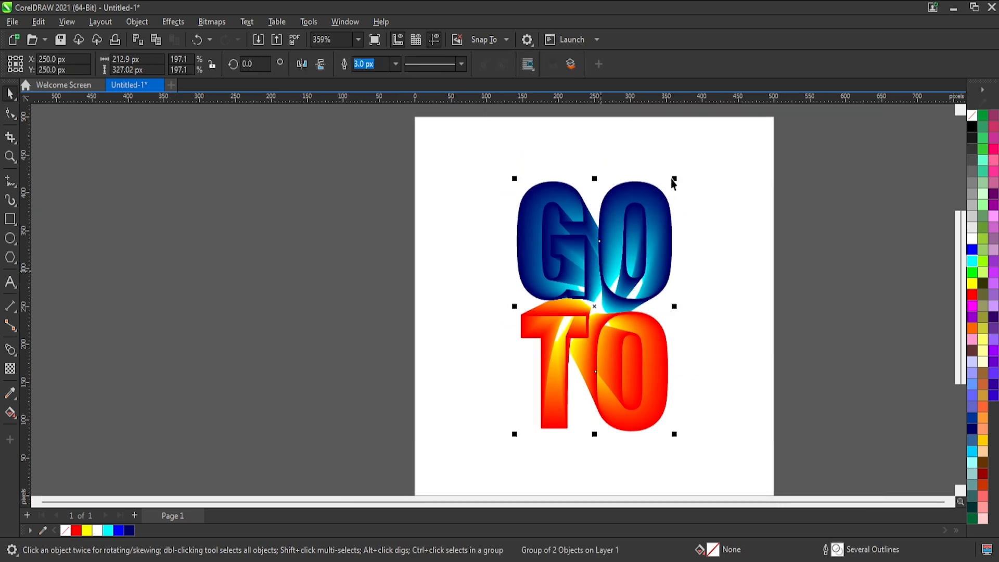
pyautogui.moveTo(675, 178); pyautogui.dragTo(714, 161)
pyautogui.click(734, 179)
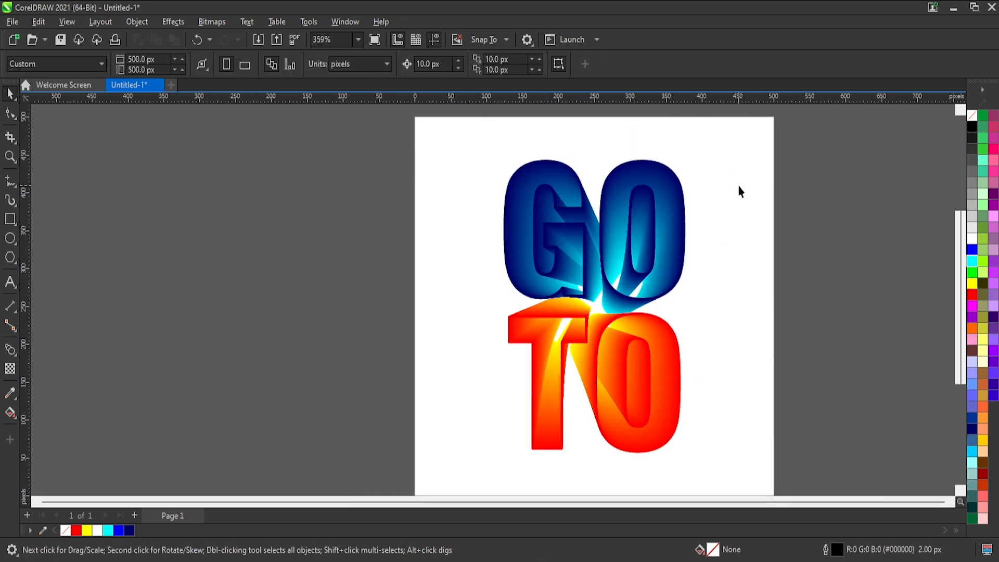
# Try moving the enlarged lettering straight down the page and undo the move
pyautogui.scroll(-1, 731, 231)
pyautogui.moveTo(667, 238); pyautogui.dragTo(667, 294)
pyautogui.hotkey('ctrl', 'z')
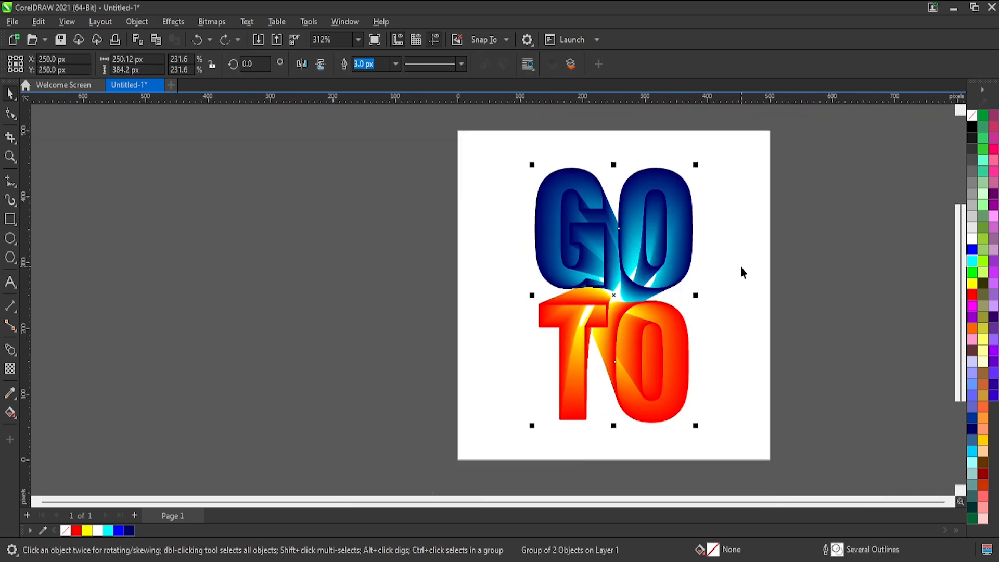
pyautogui.click(712, 274)
pyautogui.click(602, 290)
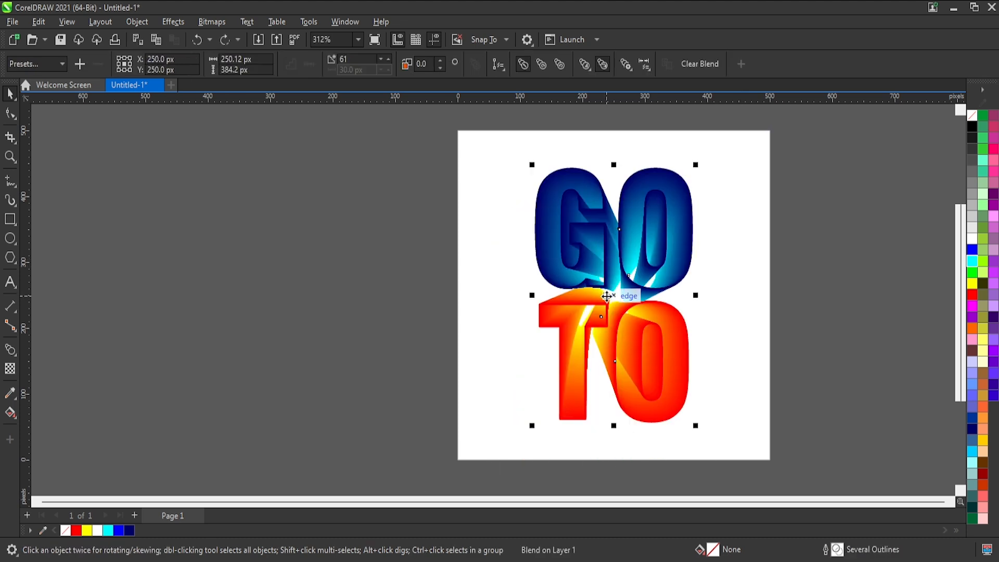
pyautogui.scroll(-1, 610, 293)
pyautogui.click(636, 270)
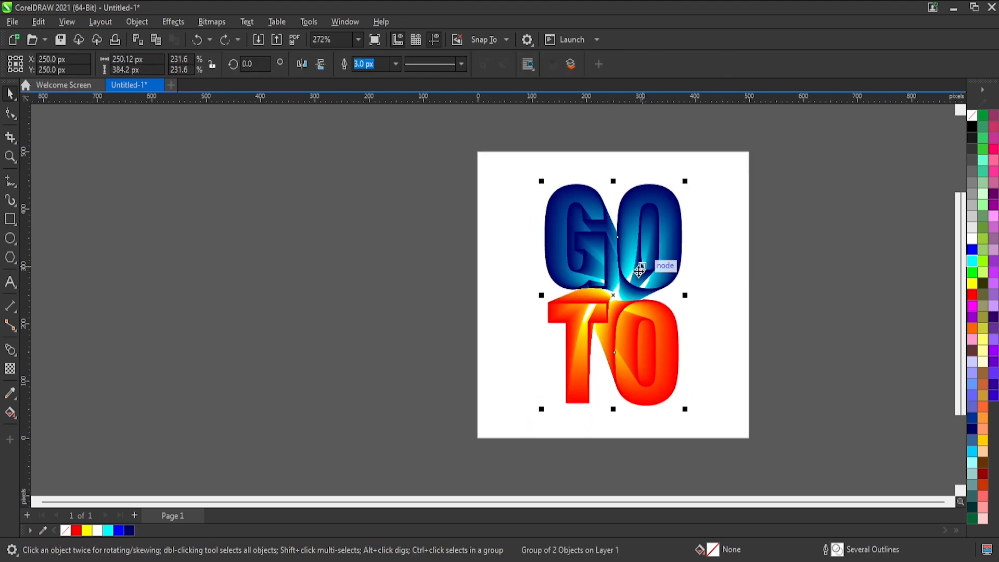
pyautogui.click(427, 302)
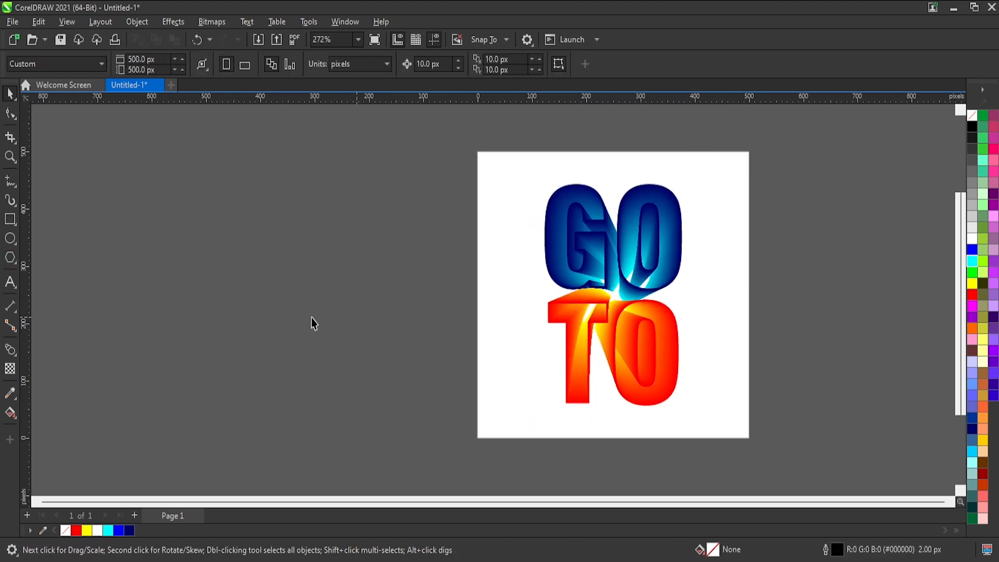
# Draw a flat horizontal ellipse about 348 × 38 px across the base of the TO lettering
pyautogui.click(6, 240)
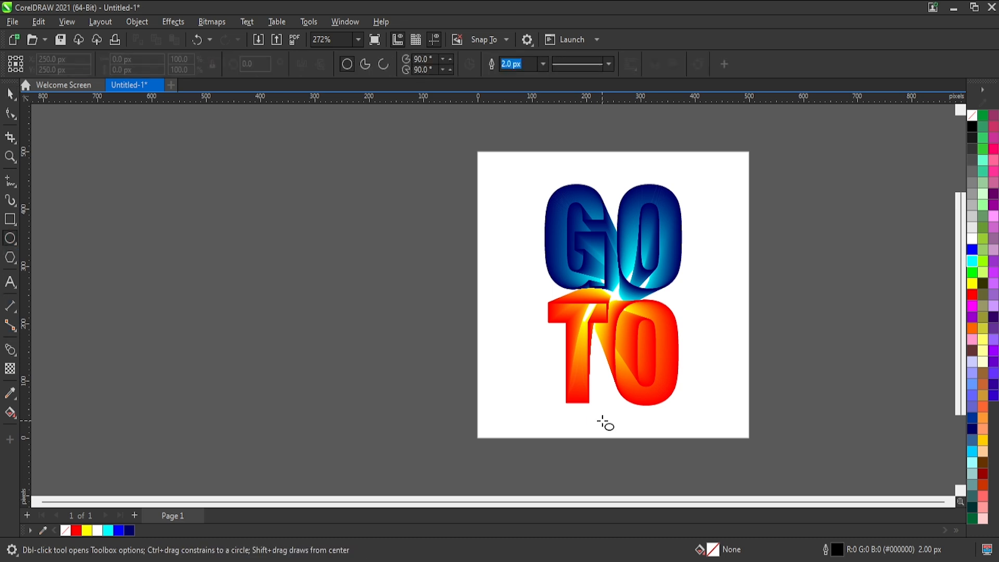
pyautogui.moveTo(518, 366); pyautogui.dragTo(711, 413)
pyautogui.moveTo(613, 364); pyautogui.dragTo(613, 386)
pyautogui.click(10, 93)
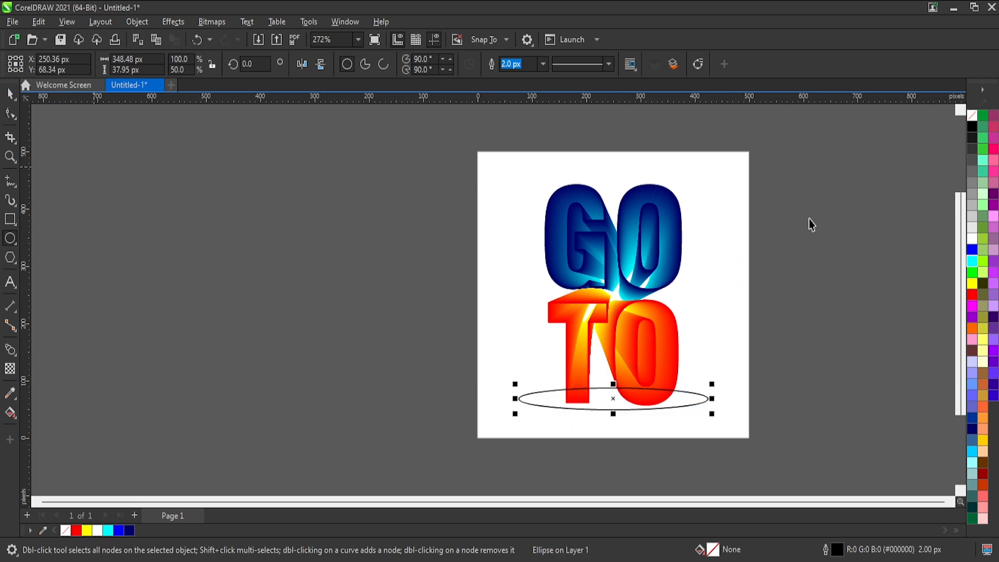
# Fill the ellipse with black, remove its outline and send it behind the GO TO lettering
pyautogui.click(972, 125)
pyautogui.rightClick(971, 117)
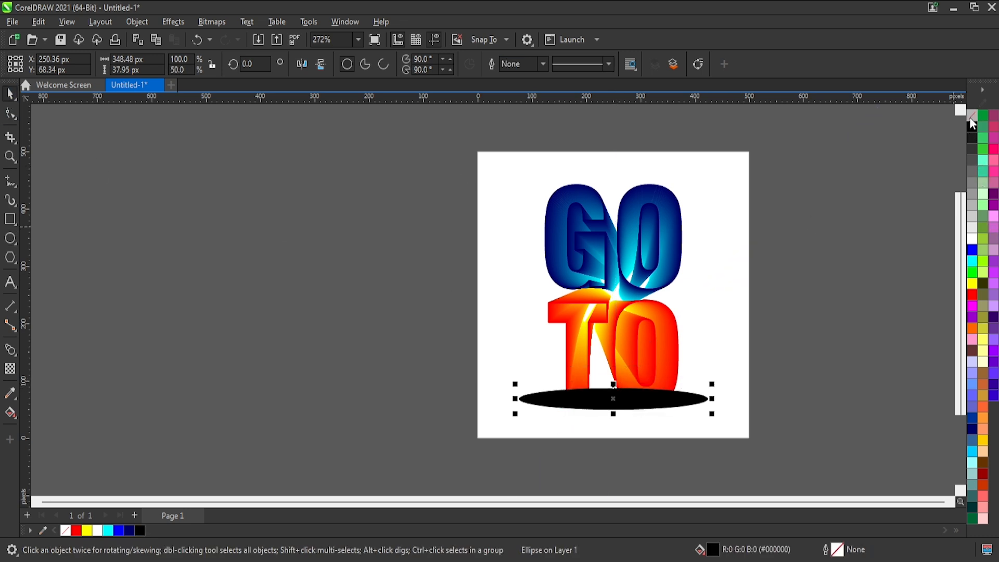
pyautogui.hotkey('shift', 'pagedown')
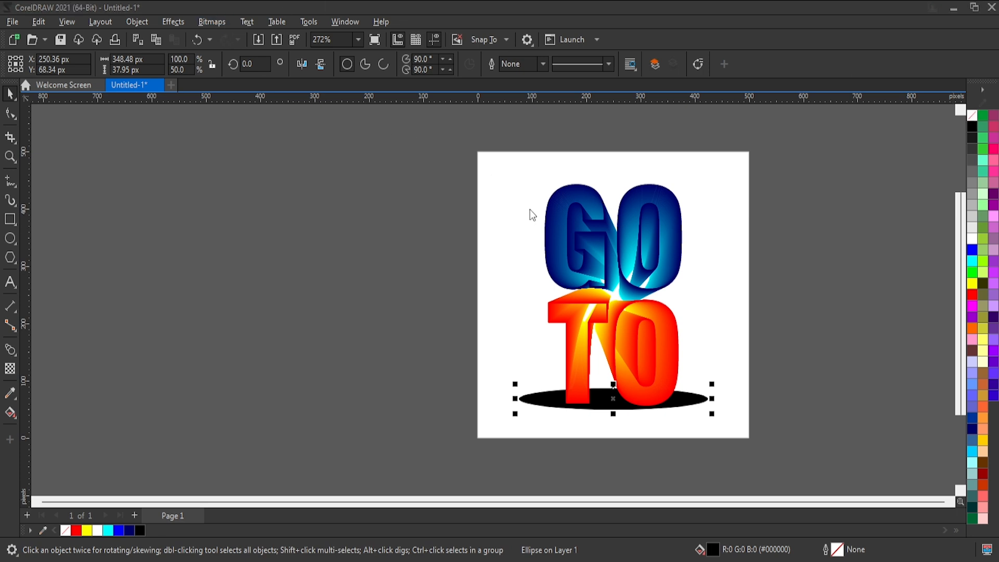
# Convert the black ellipse to an RGB bitmap at 400 dpi and soften its edges with a slight blur
pyautogui.click(511, 357)
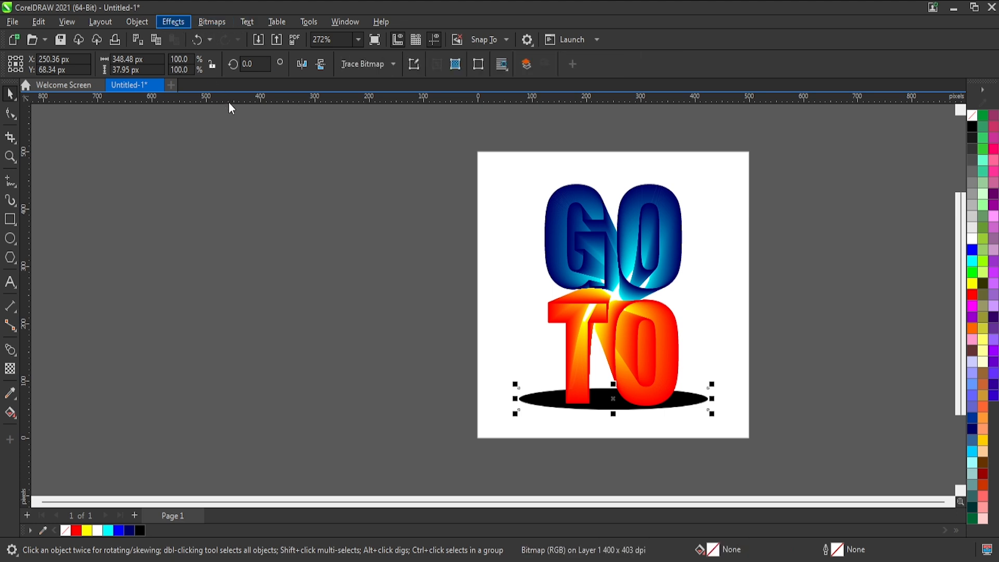
pyautogui.click(511, 286)
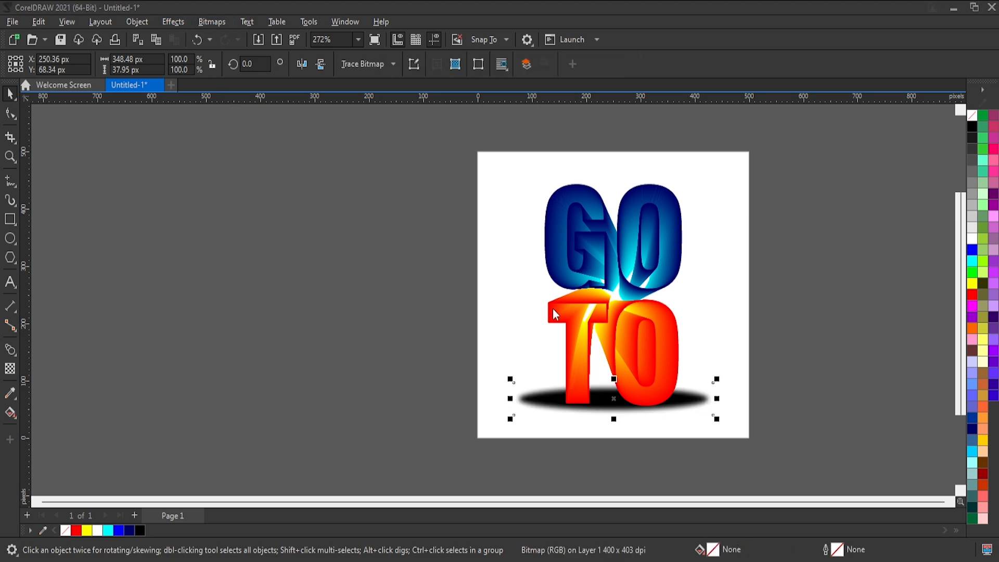
pyautogui.click(495, 267)
pyautogui.moveTo(493, 268); pyautogui.dragTo(451, 274)
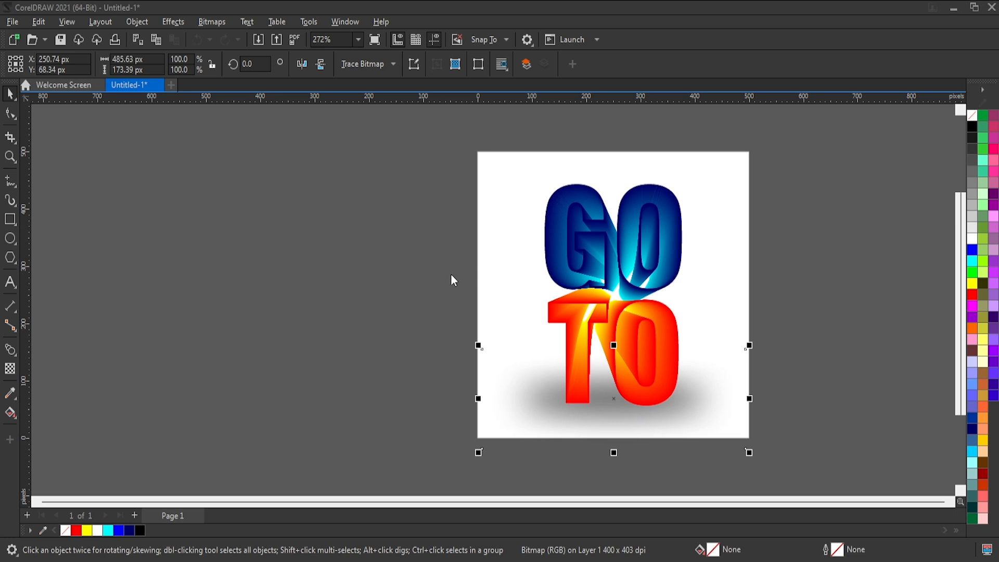
pyautogui.click(480, 314)
# Apply an elliptical fountain transparency to the blurred shadow and flatten its gradient to the shadow's shape
pyautogui.click(10, 368)
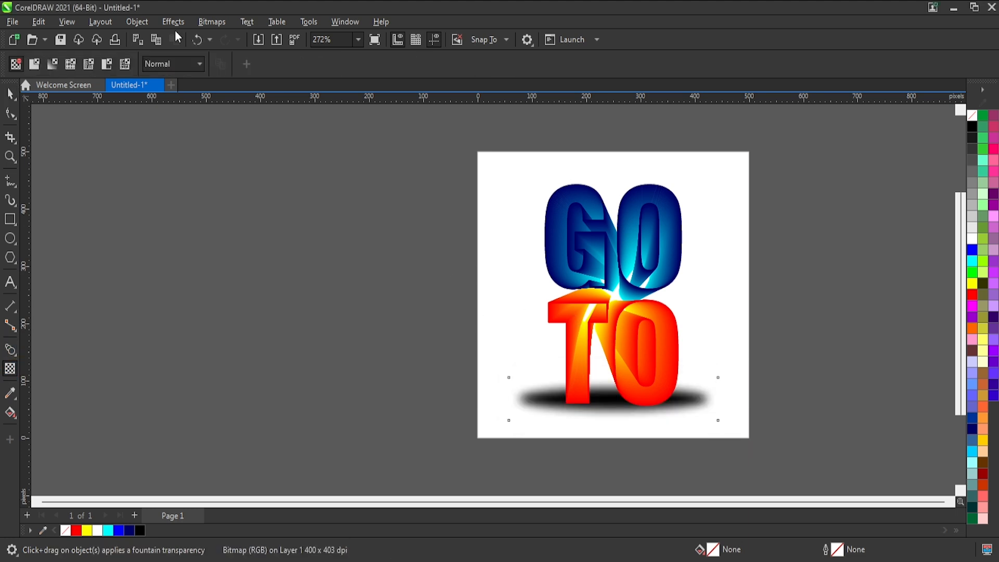
pyautogui.click(51, 64)
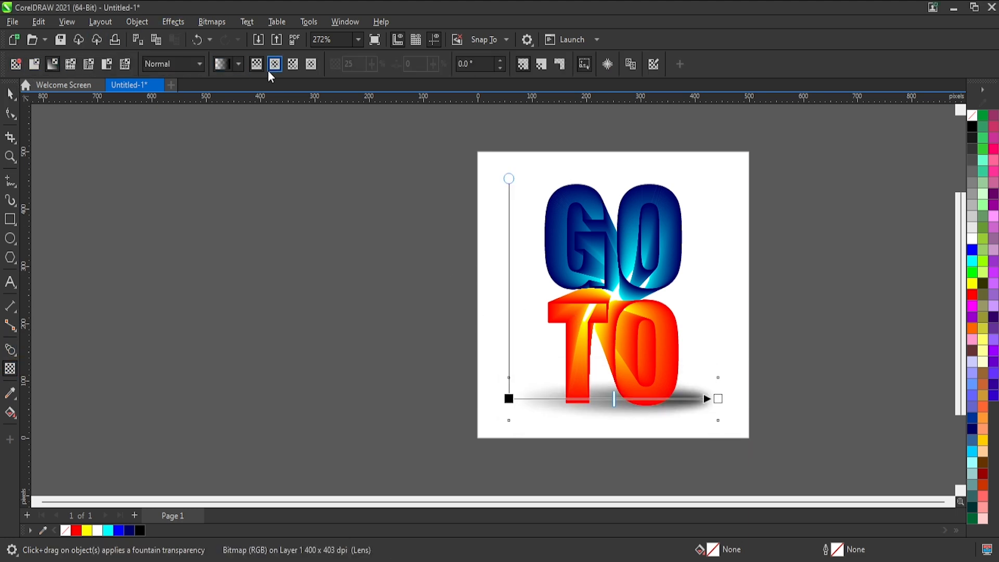
pyautogui.click(281, 66)
pyautogui.moveTo(614, 377); pyautogui.dragTo(613, 387)
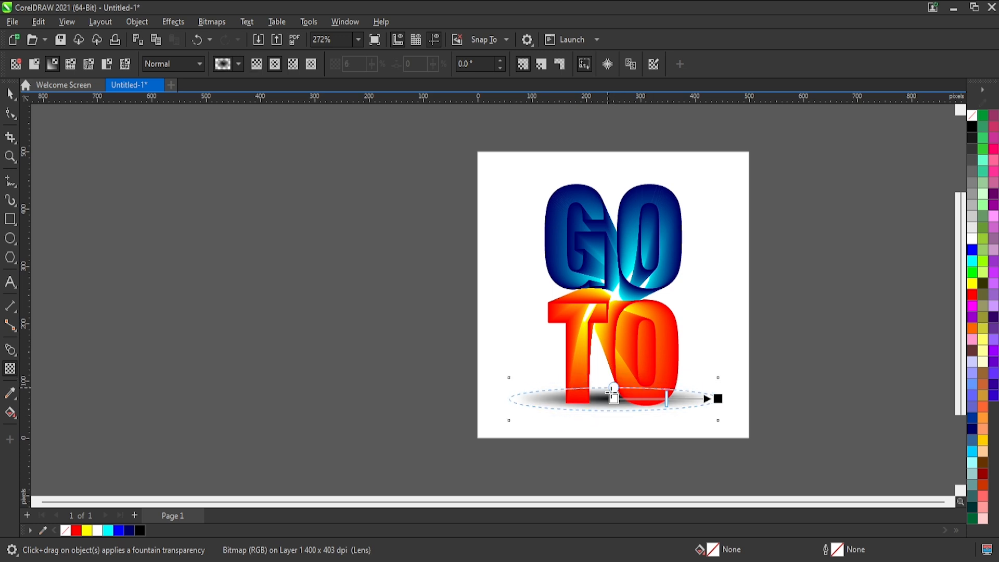
# Set the center node of the shadow's elliptical transparency to 28%
pyautogui.scroll(2, 617, 404)
pyautogui.click(613, 397)
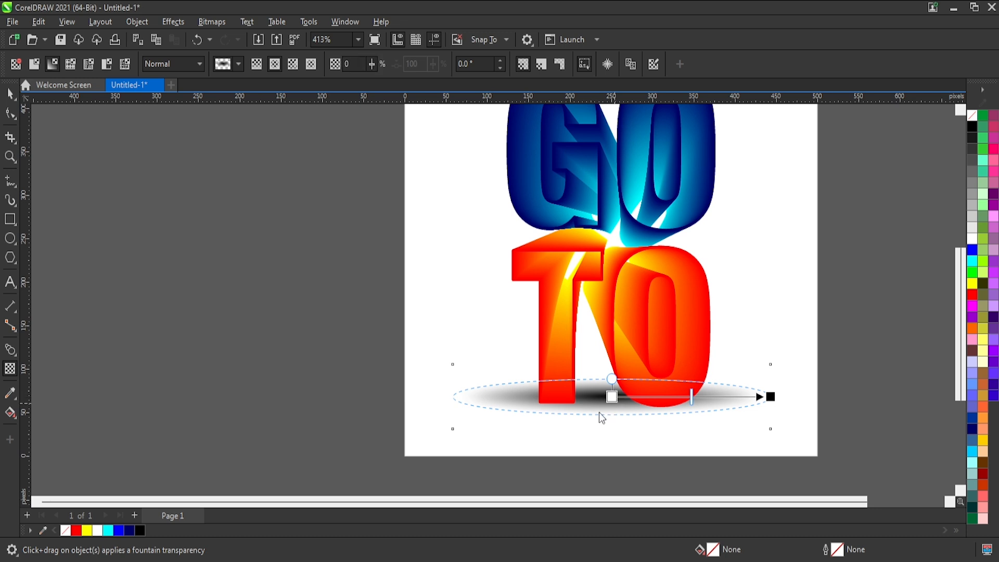
pyautogui.click(598, 413)
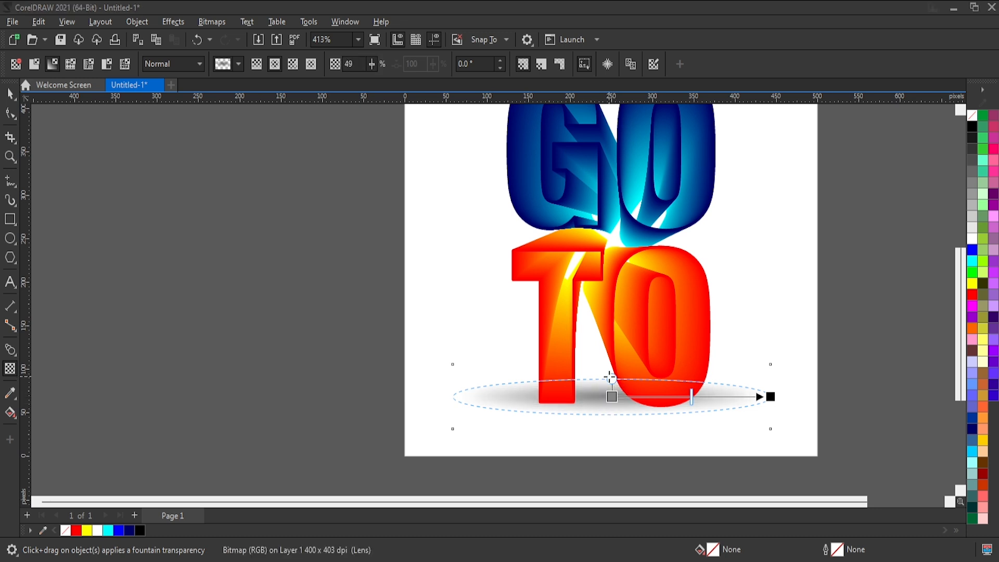
pyautogui.click(592, 413)
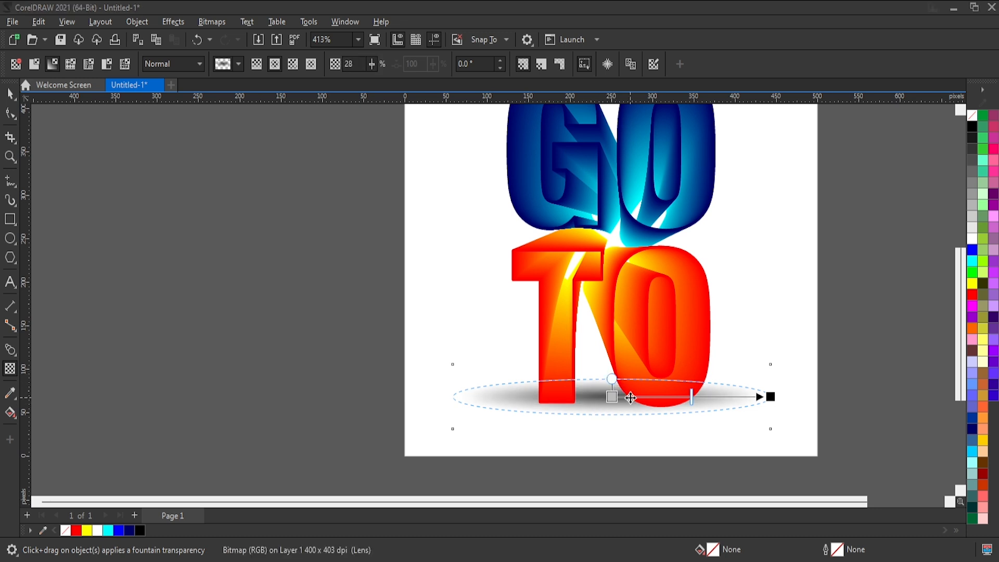
# Flatten the shadow's transparency ellipse slightly and move the gradient midpoint outward toward its end node
pyautogui.moveTo(612, 380); pyautogui.dragTo(610, 384)
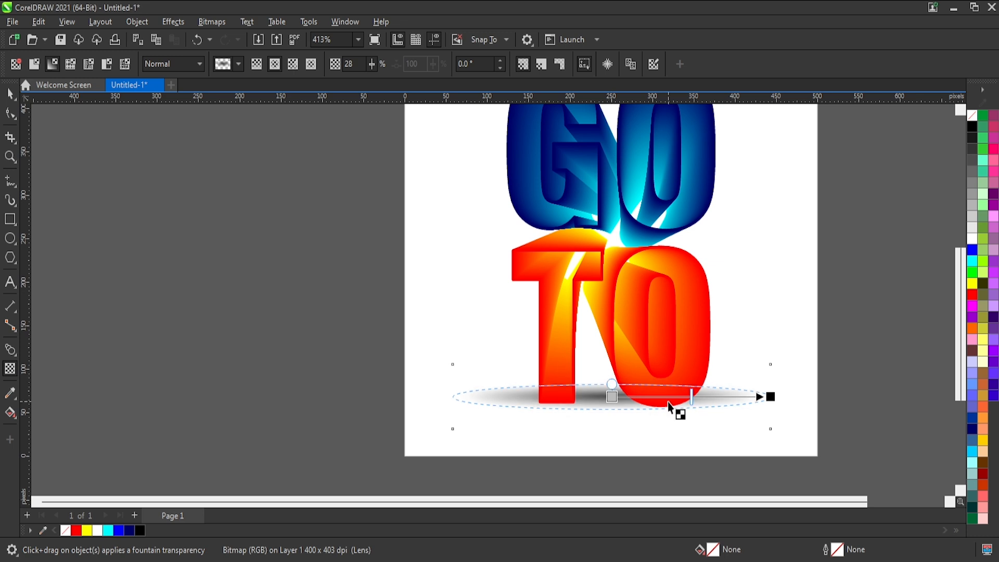
pyautogui.moveTo(691, 397); pyautogui.dragTo(701, 397)
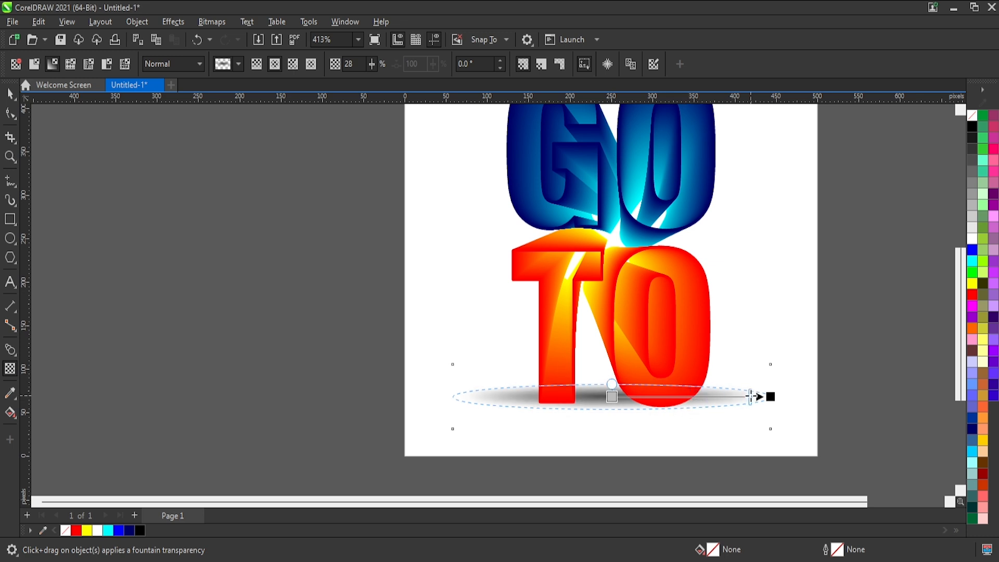
pyautogui.moveTo(744, 397); pyautogui.dragTo(721, 397)
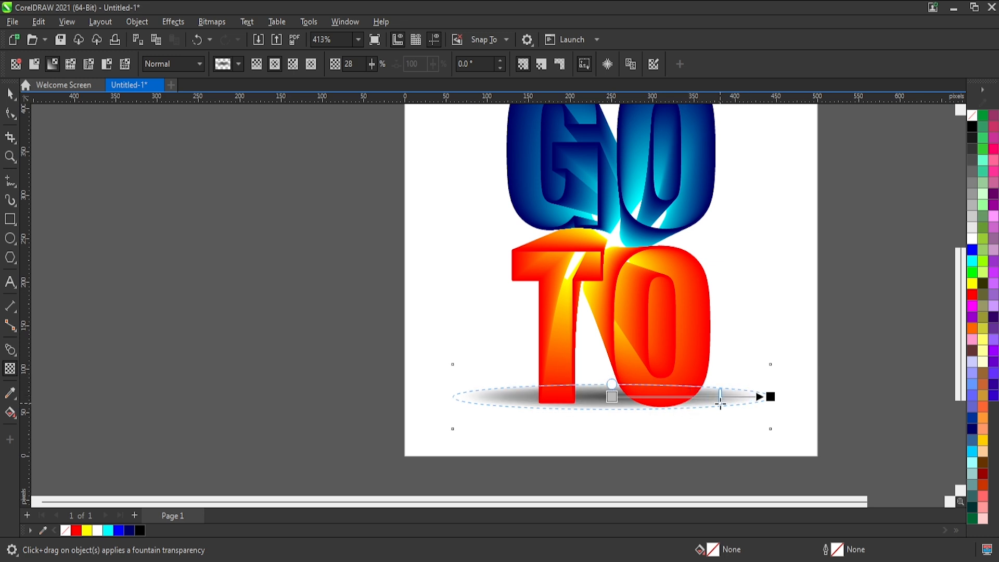
# Squash the shadow bitmap vertically to about 385 × 65 px at the base of the TO lettering
pyautogui.click(10, 93)
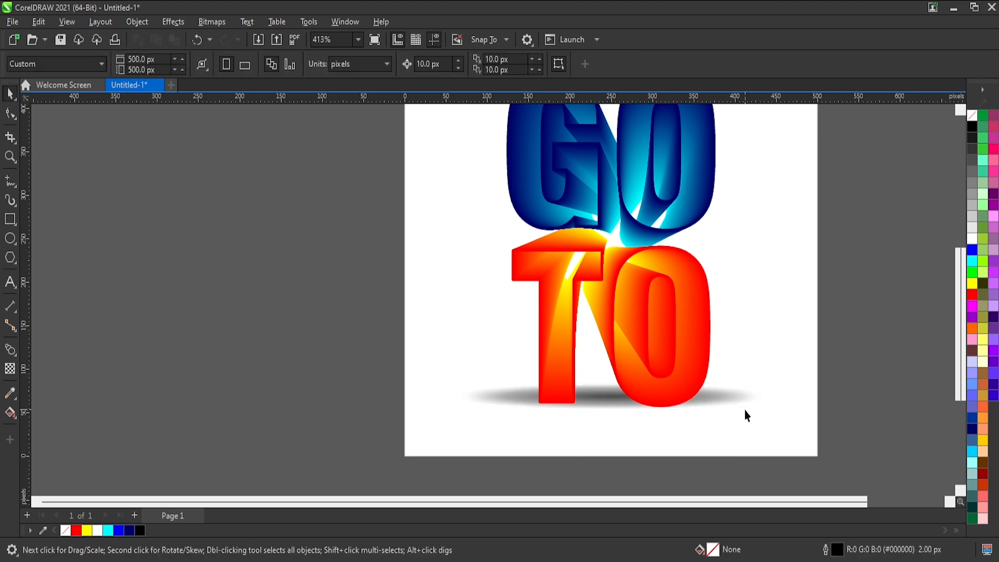
pyautogui.moveTo(612, 360); pyautogui.dragTo(605, 405)
pyautogui.scroll(-2, 605, 406)
pyautogui.click(693, 472)
pyautogui.scroll(1, 639, 418)
pyautogui.click(568, 385)
pyautogui.click(587, 407)
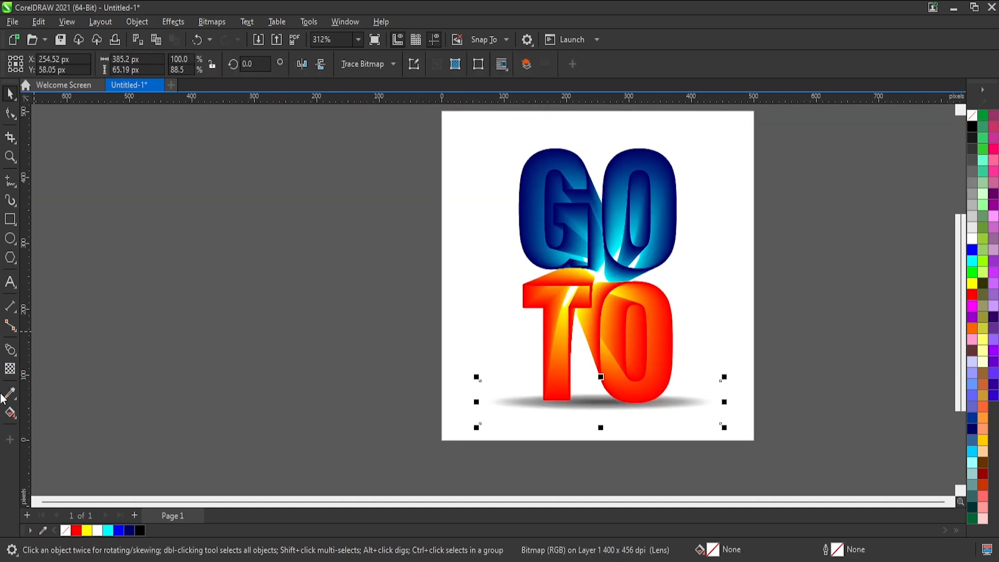
# Set the center node of the shadow's elliptical transparency to 49% and deselect the shadow
pyautogui.click(10, 368)
pyautogui.moveTo(601, 402); pyautogui.dragTo(721, 402)
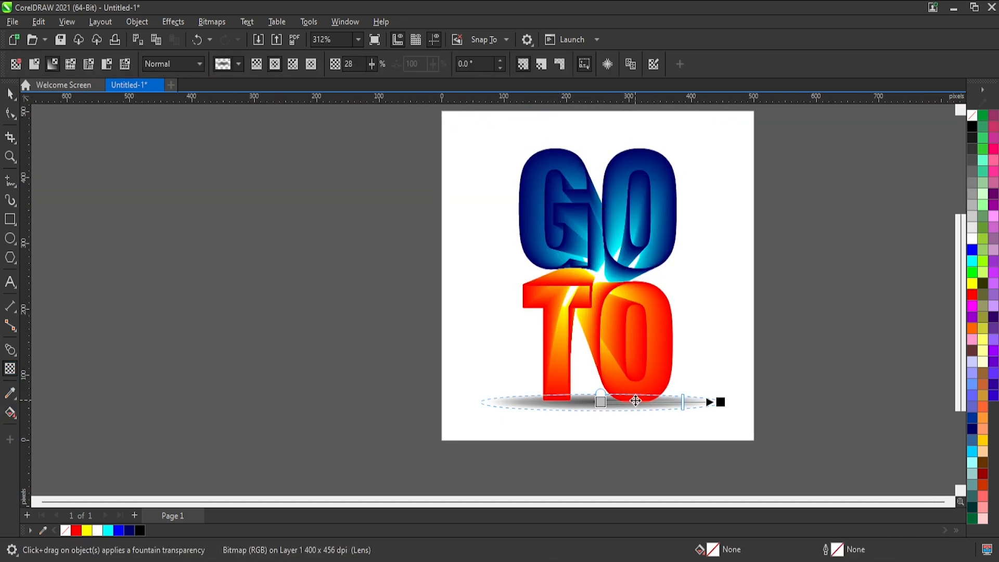
pyautogui.moveTo(580, 420); pyautogui.dragTo(592, 417)
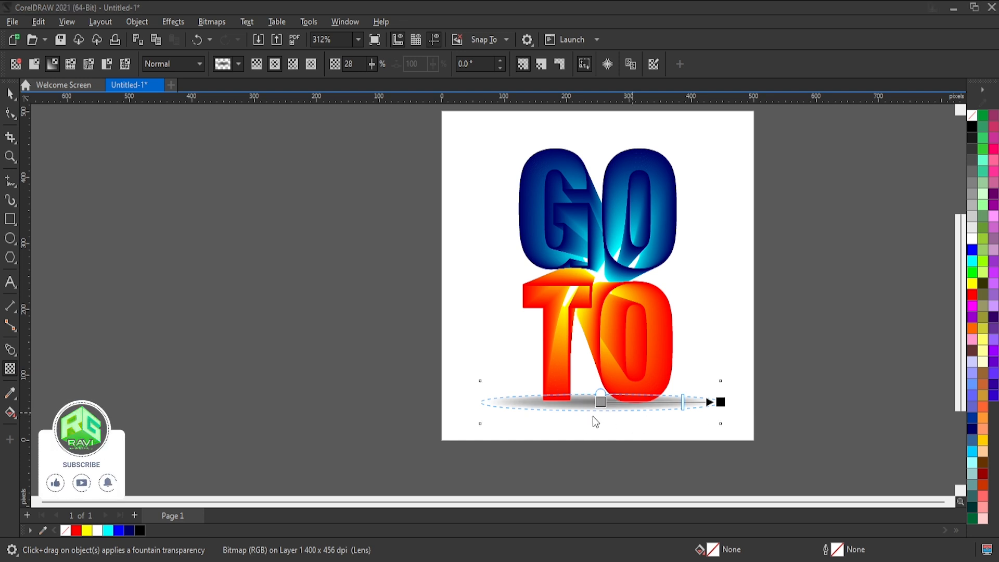
pyautogui.click(721, 401)
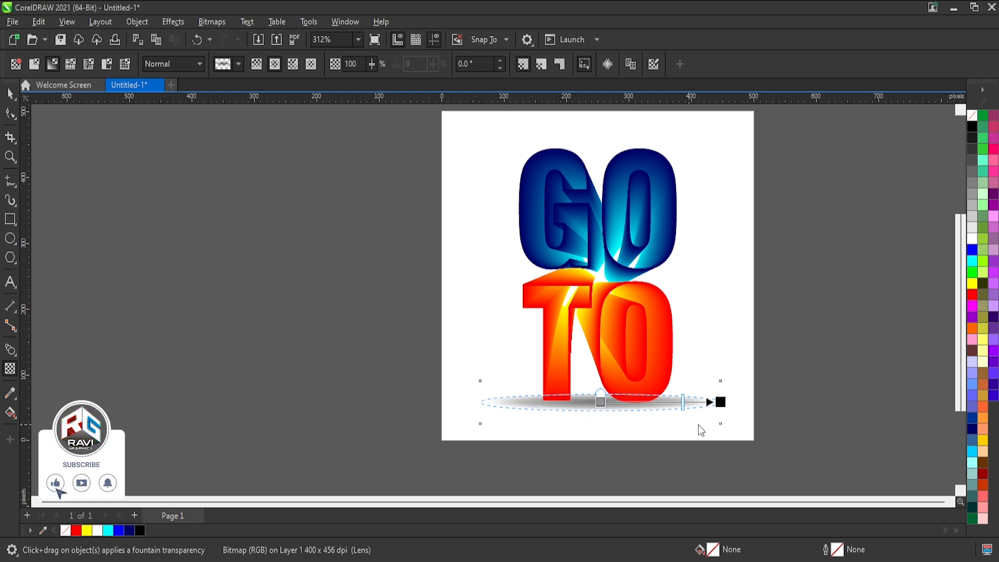
pyautogui.click(600, 401)
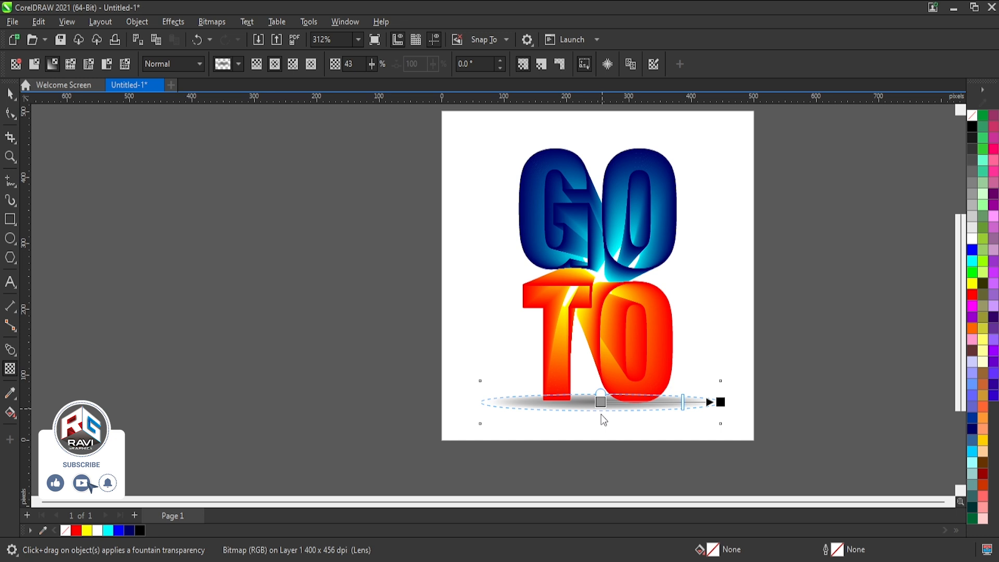
pyautogui.moveTo(591, 424); pyautogui.dragTo(591, 424)
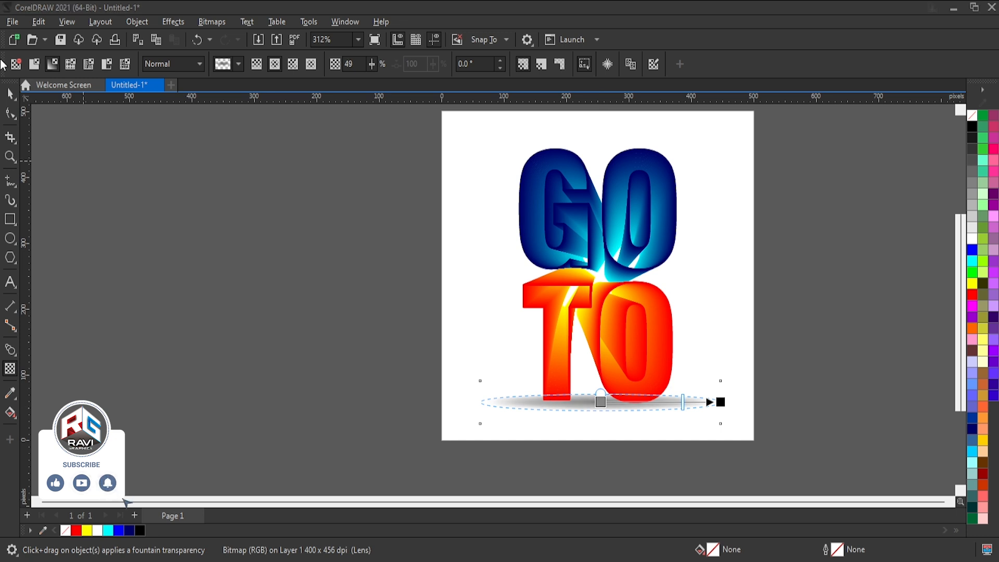
pyautogui.click(10, 94)
pyautogui.click(397, 312)
pyautogui.press('F4')
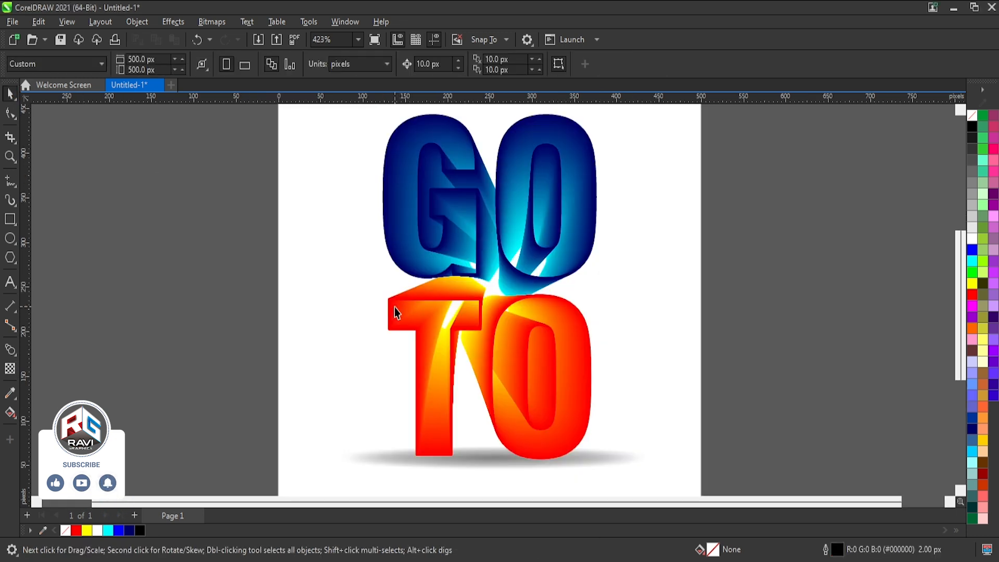